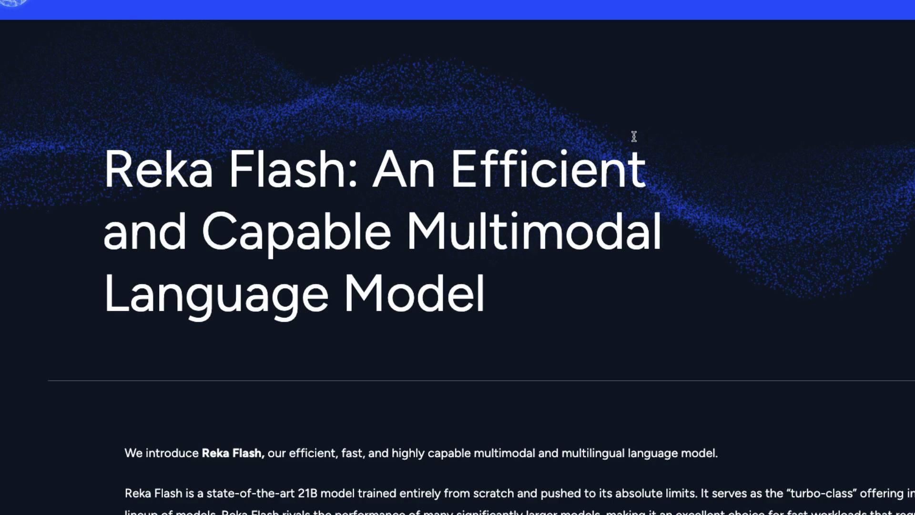
Skim the Reka Flash announcement and highlight the Reka Core availability text and "21B model" in the introduction.
scroll(633, 191, down, 15)
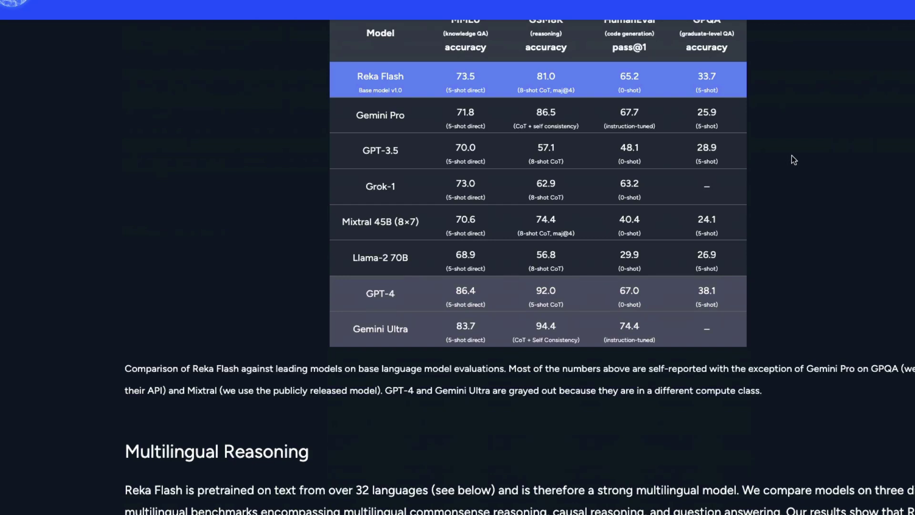
scroll(800, 144, up, 3)
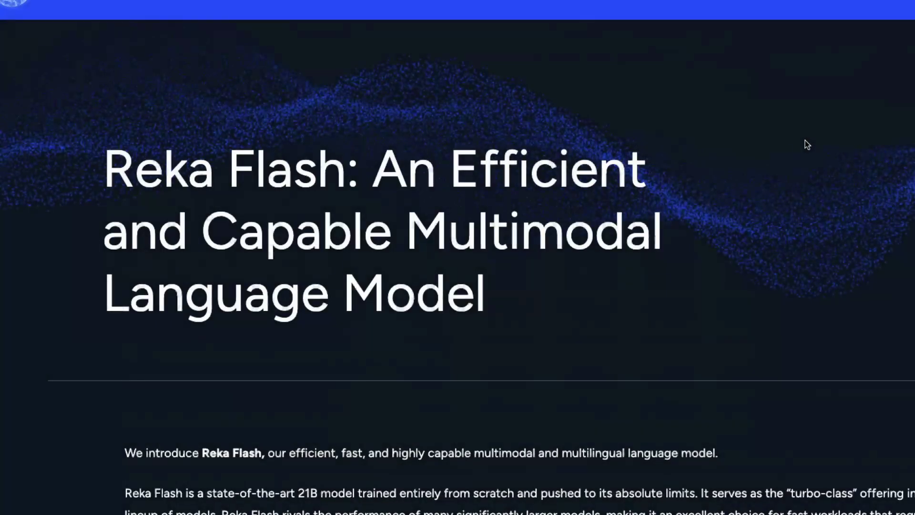
drag(479, 346, 721, 345)
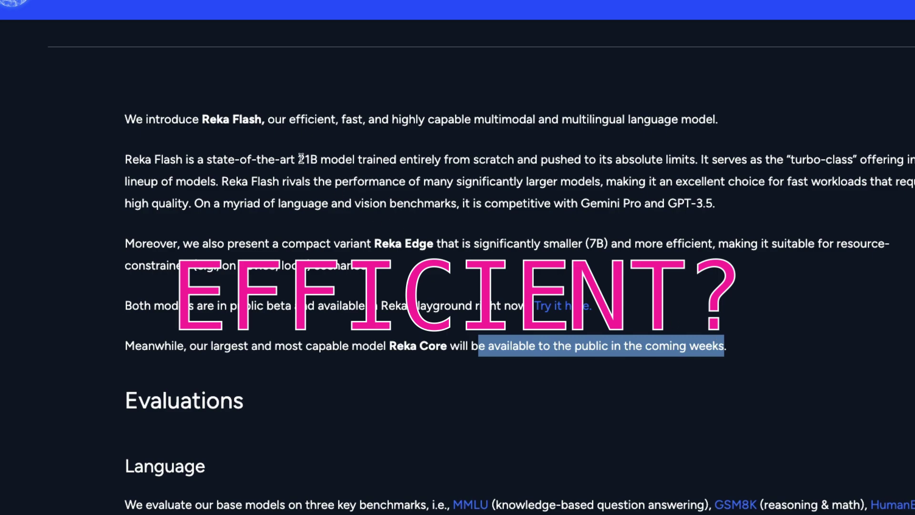
drag(299, 159, 355, 160)
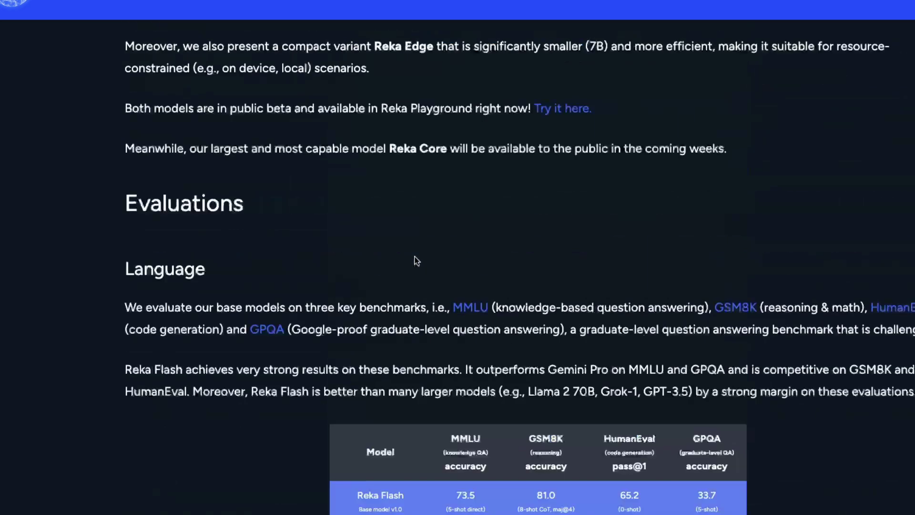
Look through the language, multilingual, vision and chat model evaluation sections, then return to the article's introduction.
scroll(415, 256, down, 6)
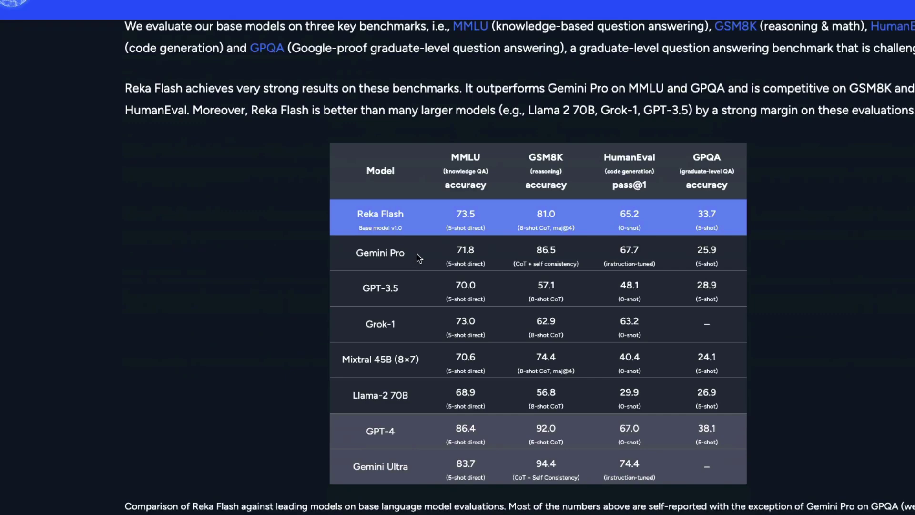
scroll(417, 254, down, 15)
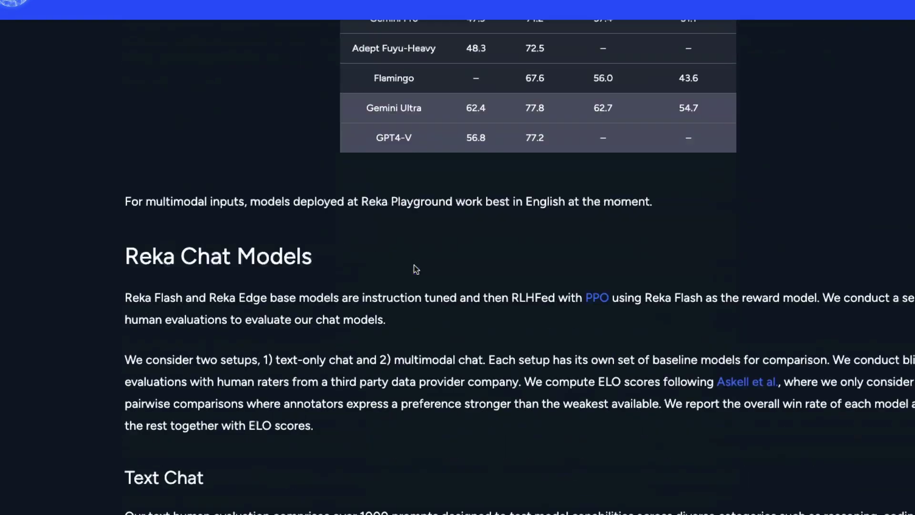
scroll(416, 270, down, 3)
scroll(415, 267, up, 15)
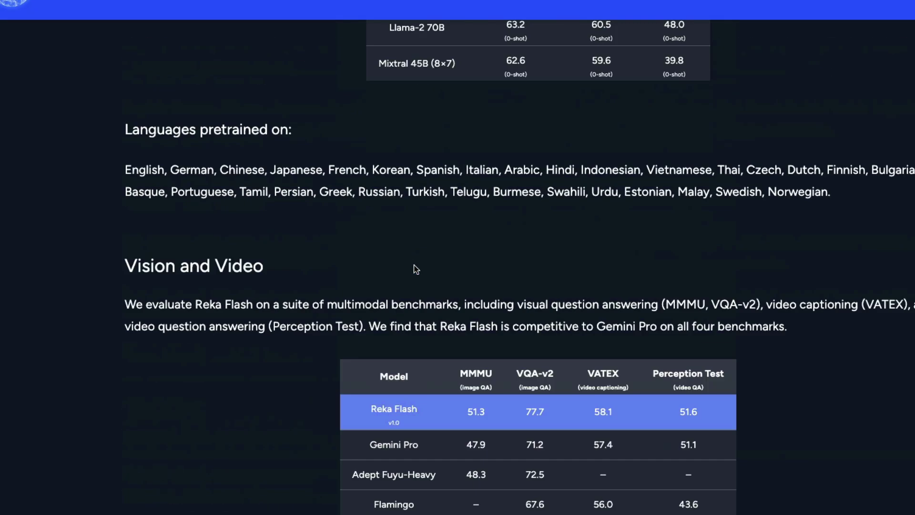
scroll(412, 265, up, 7)
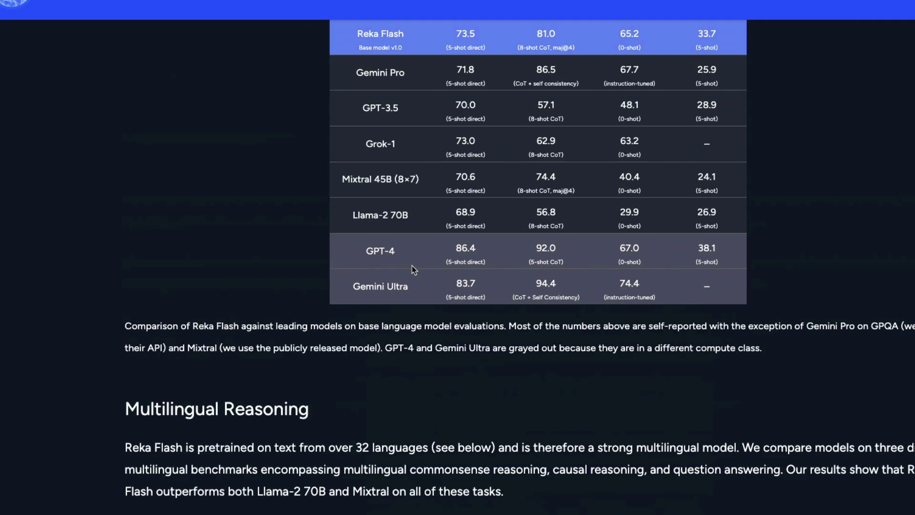
scroll(413, 266, up, 6)
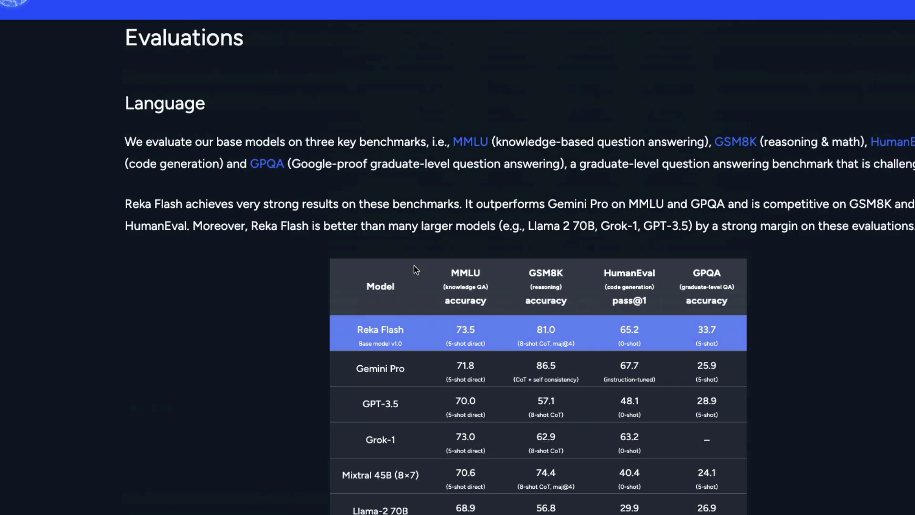
scroll(414, 266, up, 14)
scroll(414, 266, down, 6)
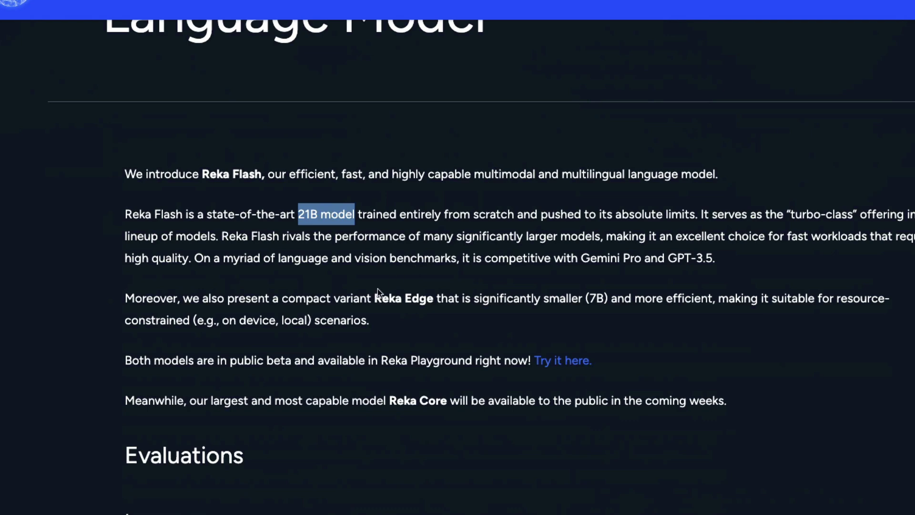
scroll(370, 289, up, 4)
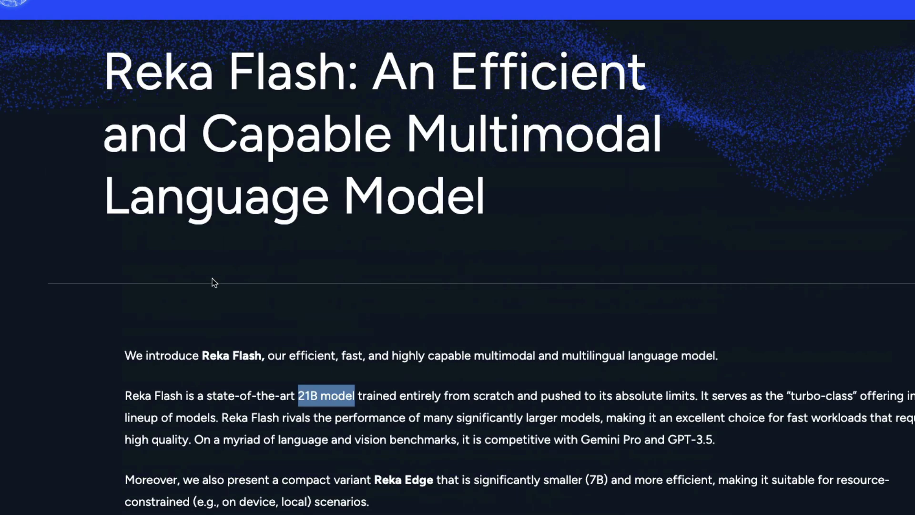
scroll(213, 278, down, 4)
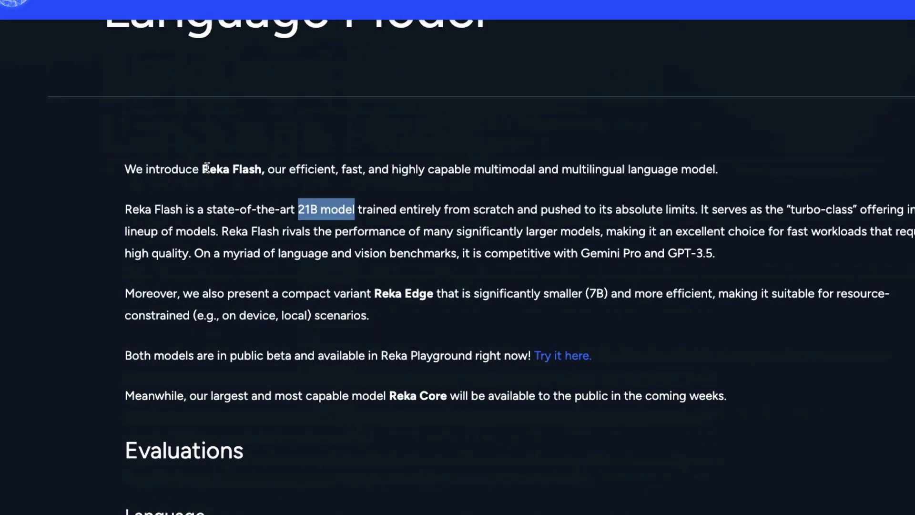
Highlight the names Reka Flash and Reka Edge and their 21B and 7B sizes in the introduction.
drag(202, 169, 262, 170)
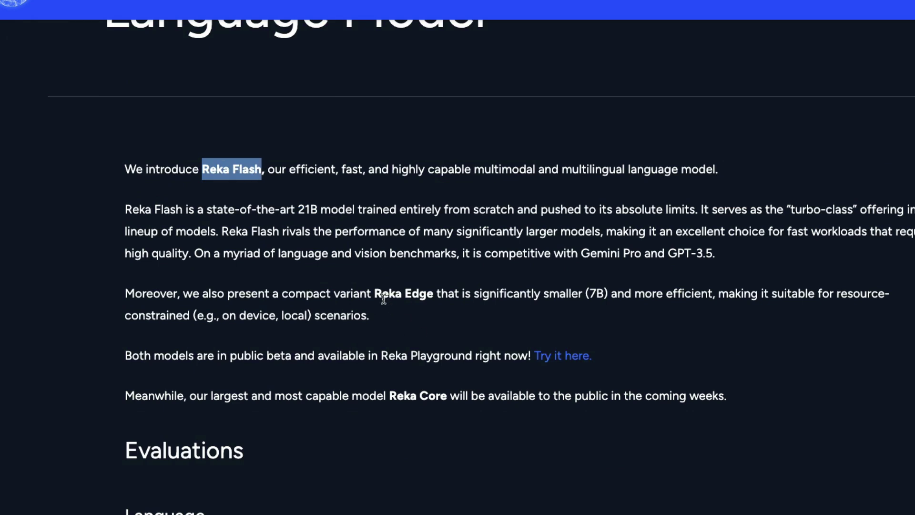
drag(375, 293, 434, 292)
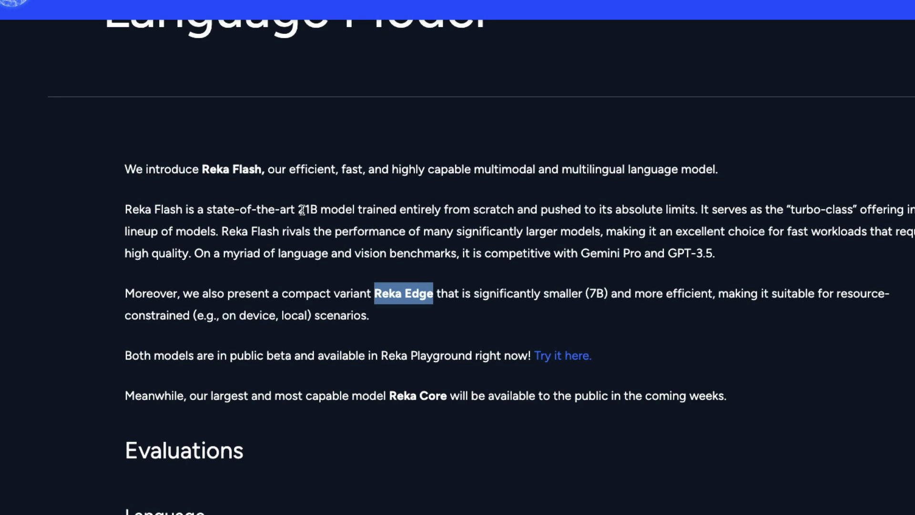
drag(299, 210, 354, 210)
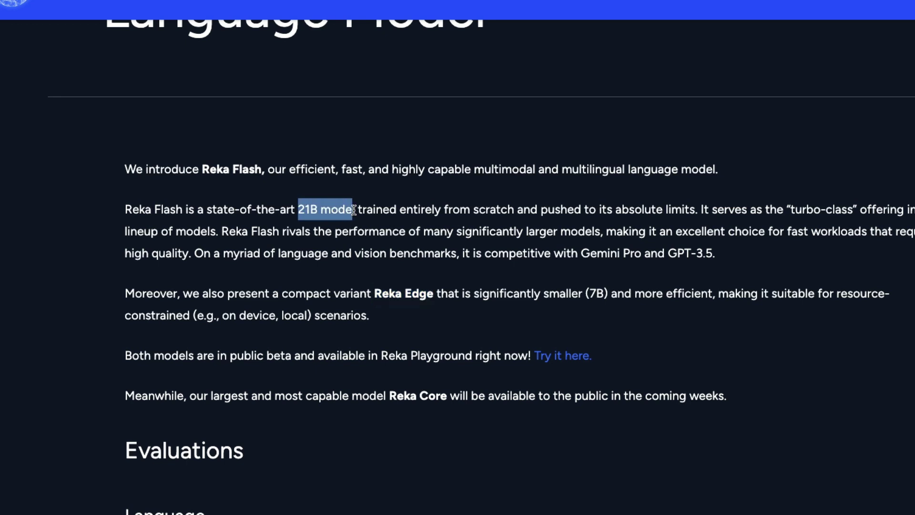
drag(589, 294, 603, 290)
click(603, 293)
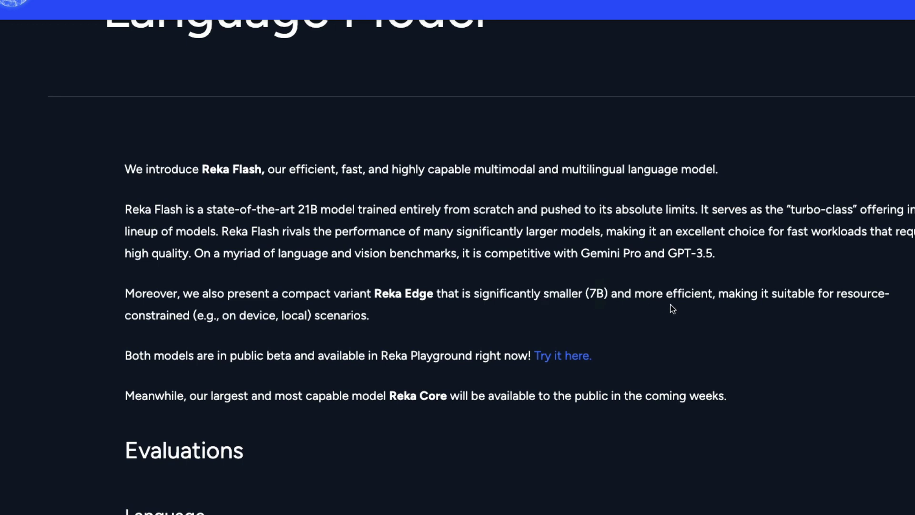
Highlight the constrained-scenarios line, the Reka Flash performance claim, the name Reka Core and Reka Edge's 7B size.
drag(384, 322, 111, 315)
click(197, 316)
drag(311, 210, 552, 235)
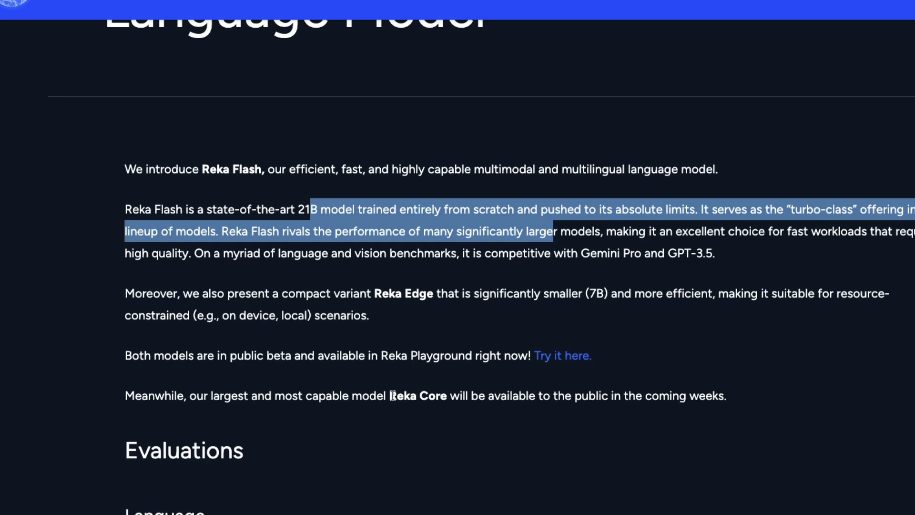
drag(391, 396, 447, 394)
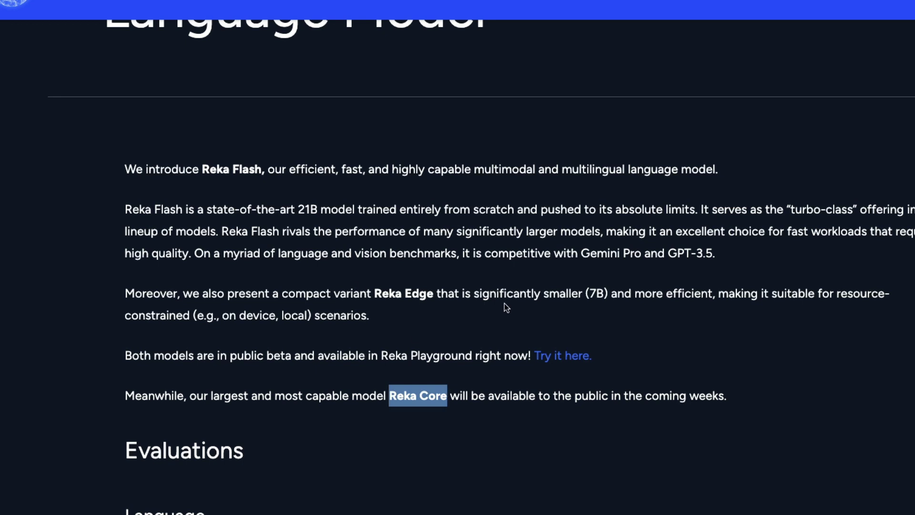
drag(591, 293, 606, 293)
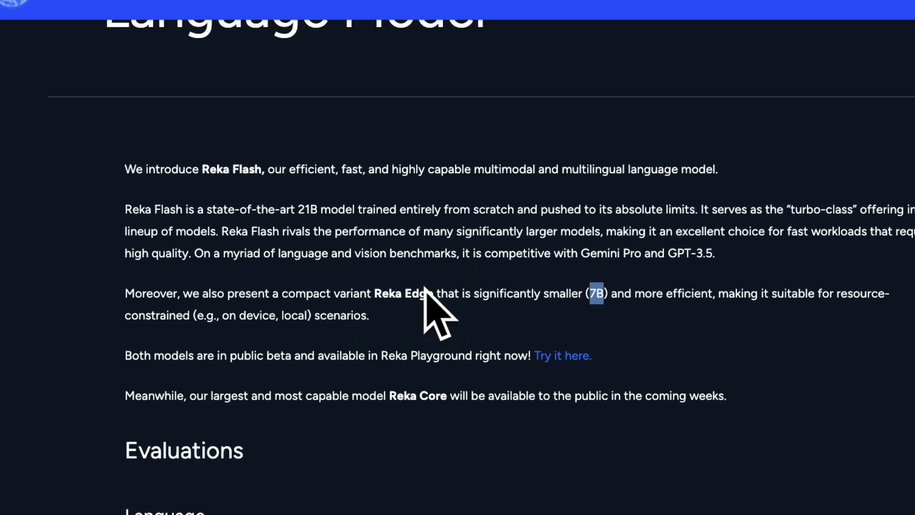
Go to the language benchmark table and highlight the Reka Flash entry and the MMLU and GPQA headings.
scroll(424, 305, down, 7)
scroll(425, 313, down, 4)
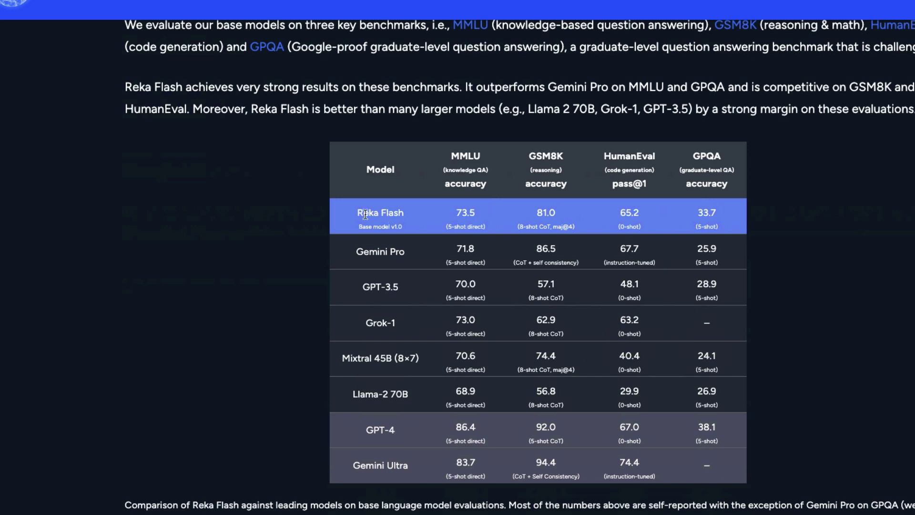
drag(358, 214, 480, 213)
drag(682, 170, 730, 166)
click(729, 167)
double_click(465, 156)
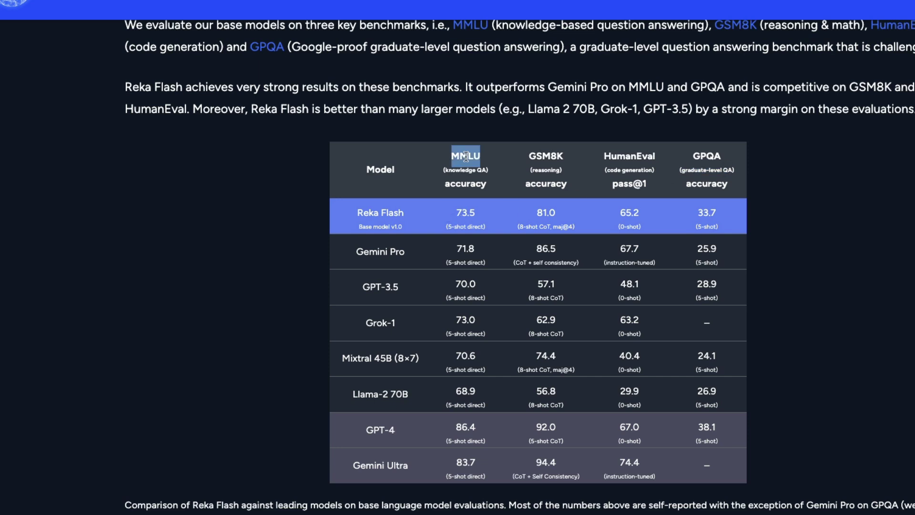
double_click(707, 156)
Highlight Reka Flash, Gemini Pro and GPT-3.5 in the benchmark table, then Reka Flash's MMLU score.
triple_click(371, 215)
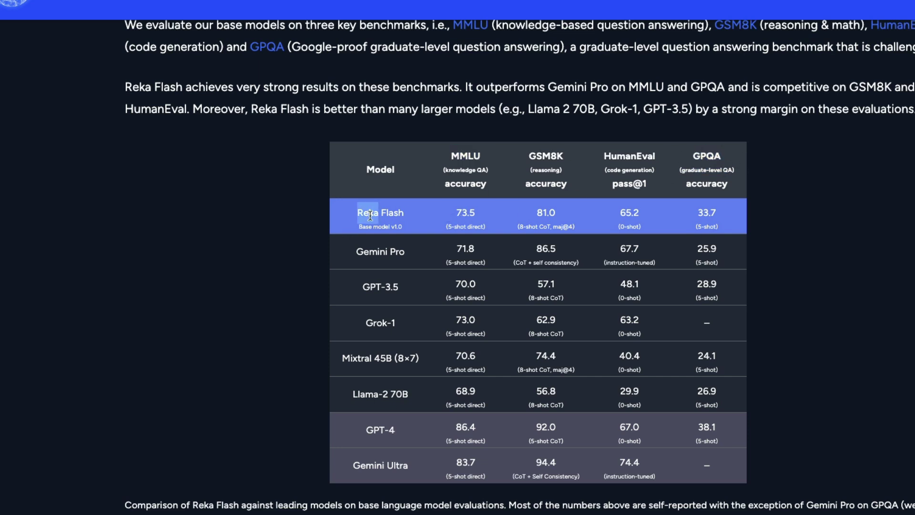
triple_click(379, 250)
click(383, 254)
triple_click(405, 288)
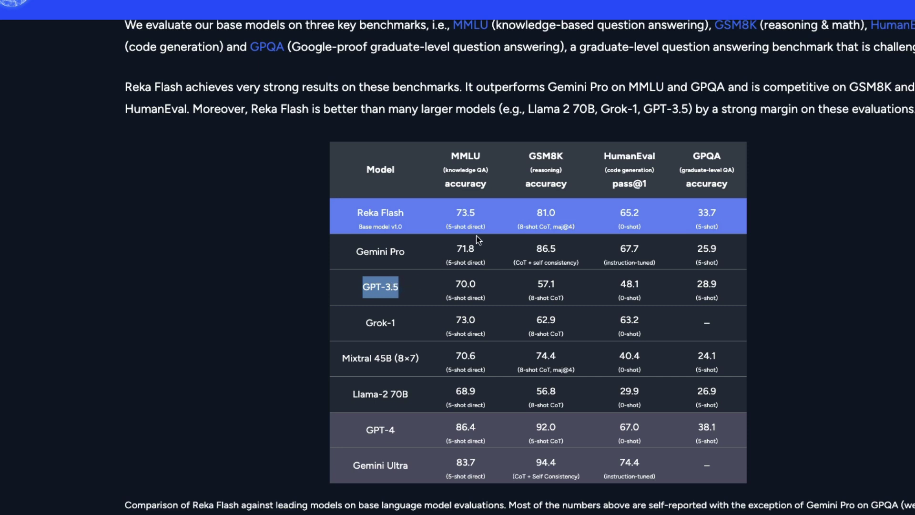
double_click(470, 215)
click(471, 215)
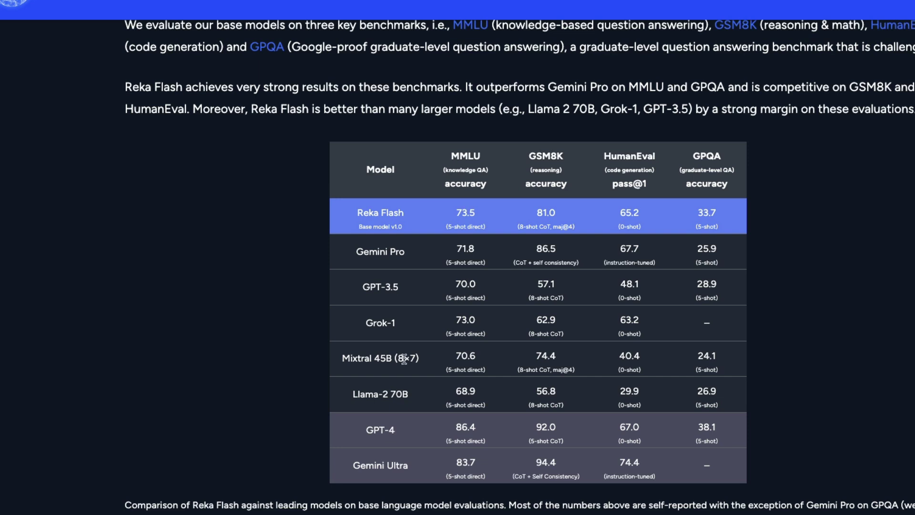
Highlight the Mixtral 45B (8×7) name and its MMLU score in the benchmark table.
drag(424, 359, 345, 359)
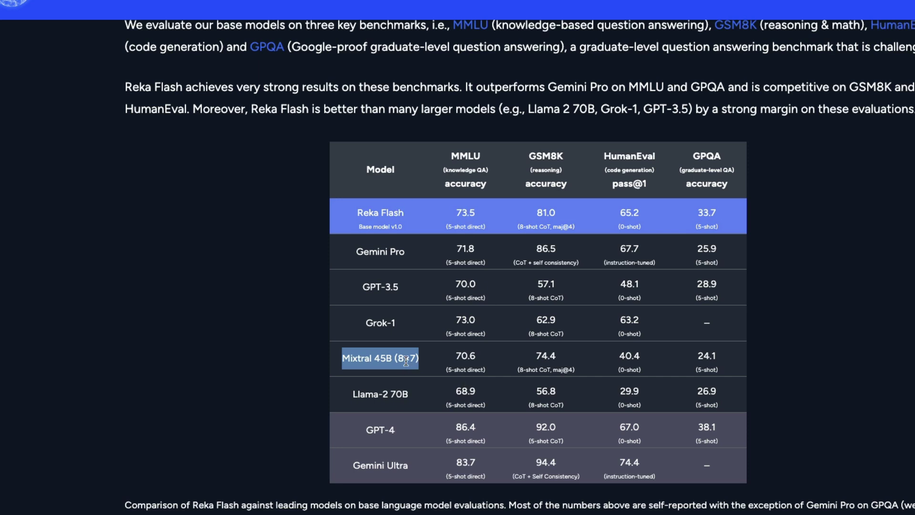
drag(451, 361, 489, 357)
click(492, 382)
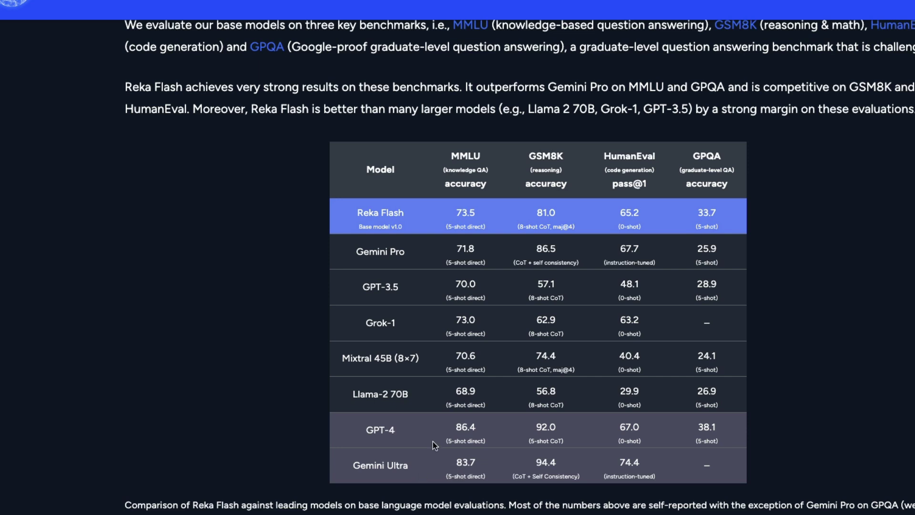
Highlight the model names Reka Flash, Gemini Pro, GPT-3.5 and Mixtral 45B in turn for comparison.
triple_click(390, 209)
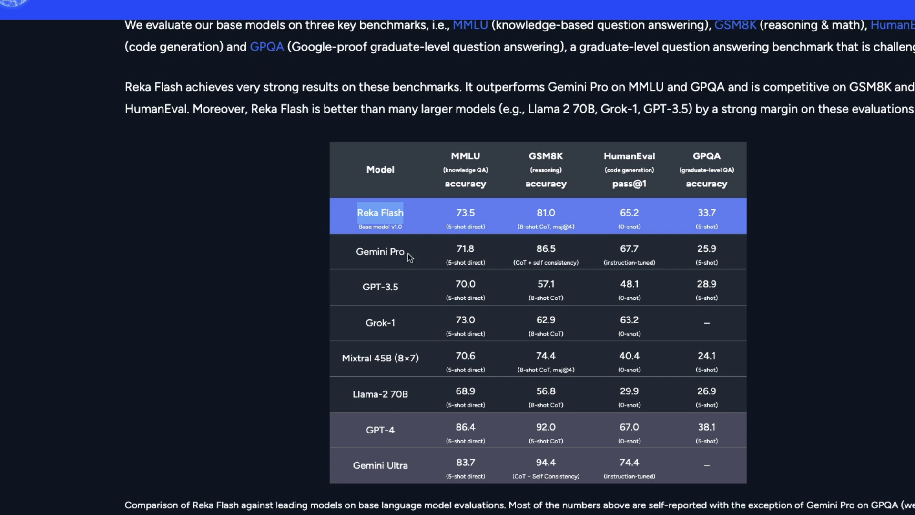
drag(405, 253, 346, 254)
drag(403, 287, 345, 285)
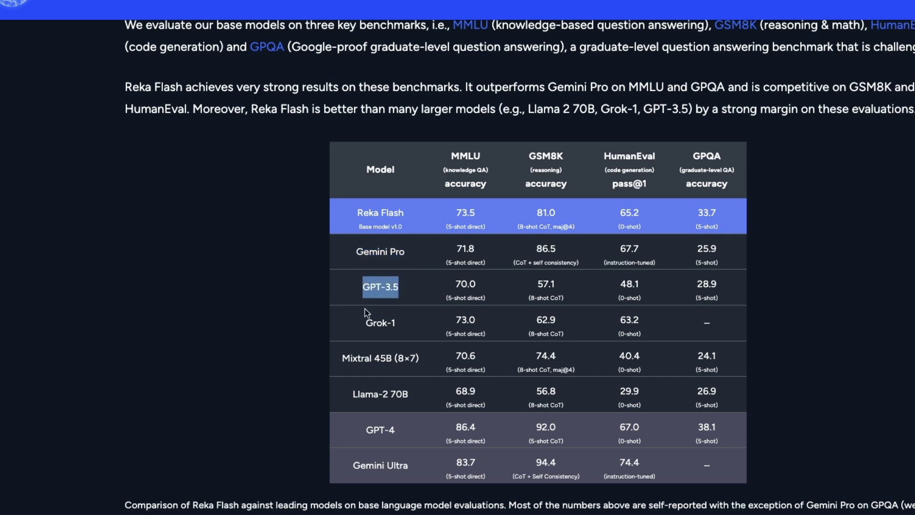
drag(431, 359, 347, 357)
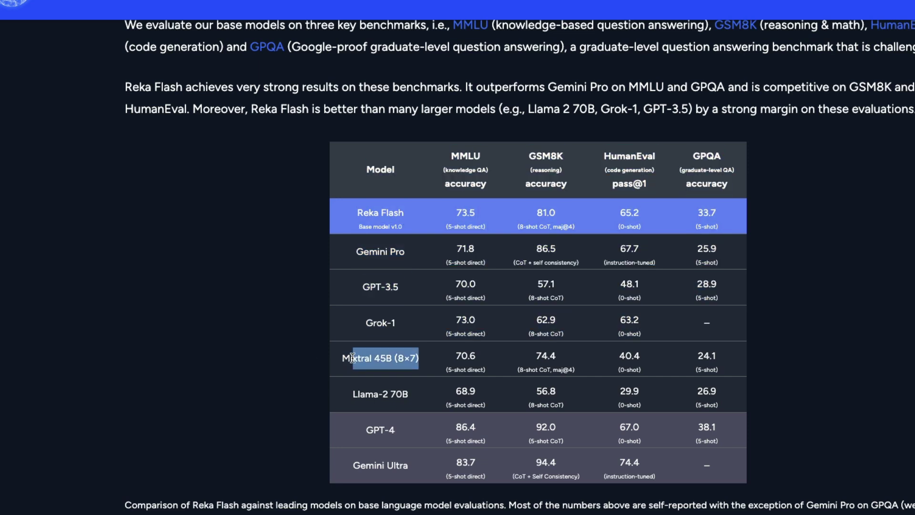
click(347, 357)
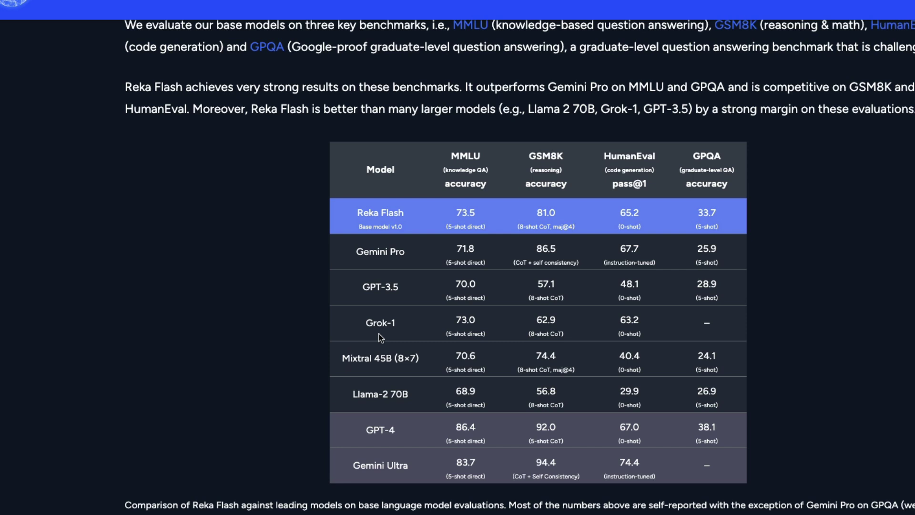
Examine the Grok-1 row and highlight the HumanEval scores of GPT-3.5 and Grok-1.
drag(366, 325, 495, 320)
click(437, 322)
click(561, 319)
drag(621, 284, 642, 281)
drag(620, 320, 643, 319)
Highlight the HumanEval, GSM8K and MMLU headings and the "reasoning" label in the benchmark table.
double_click(635, 156)
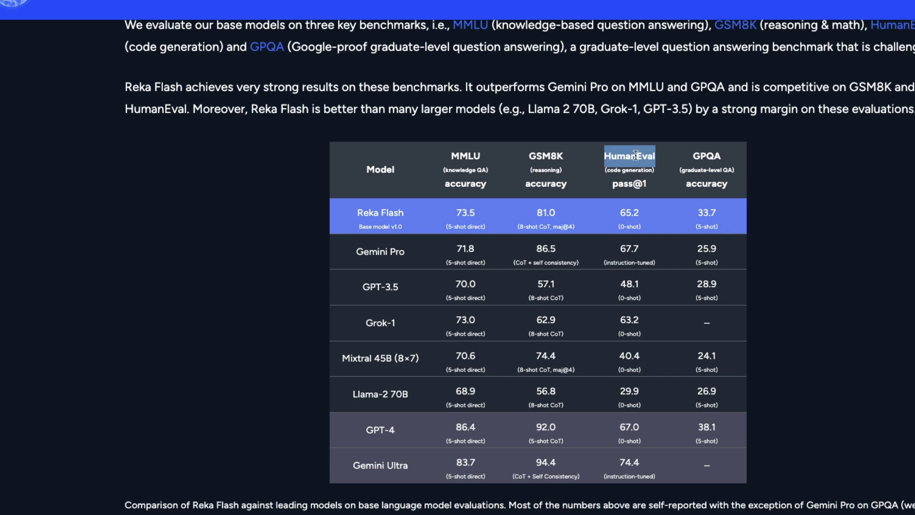
double_click(546, 156)
double_click(466, 156)
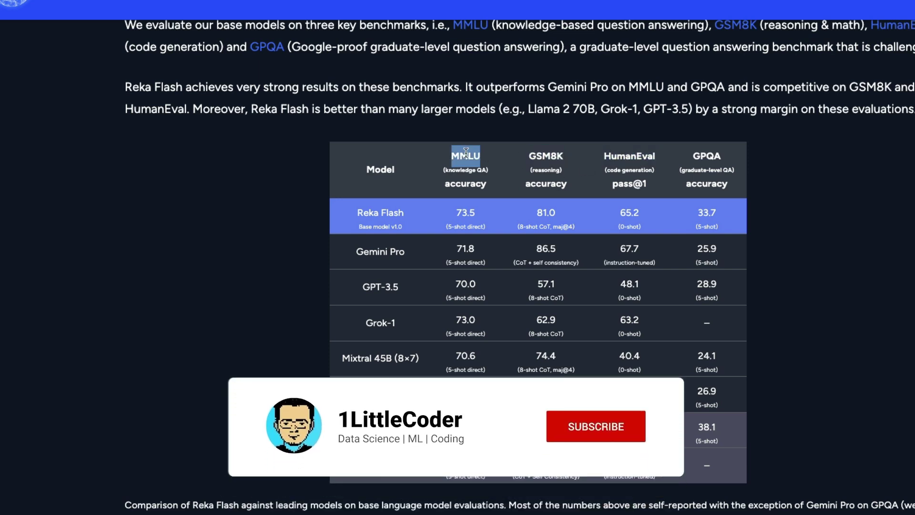
double_click(547, 168)
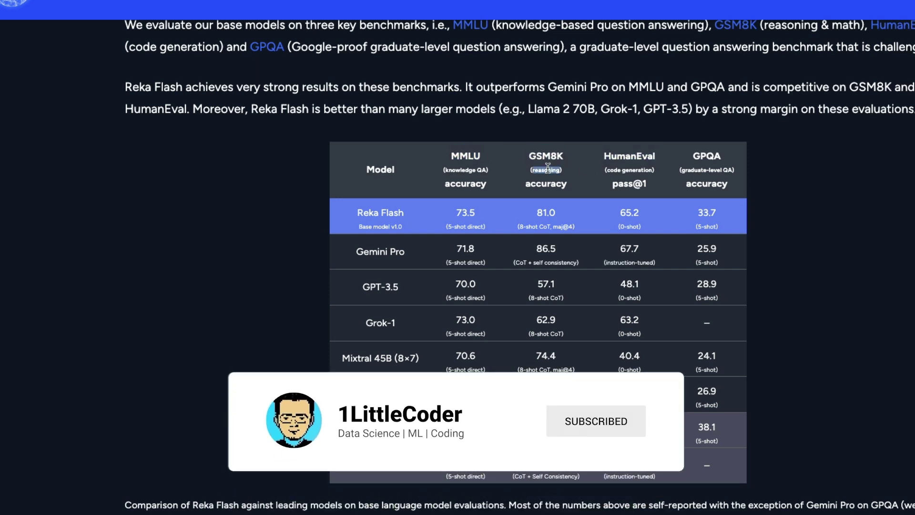
Examine the Multilingual Reasoning benchmark table and the list of languages the model is pretrained on.
scroll(535, 203, down, 13)
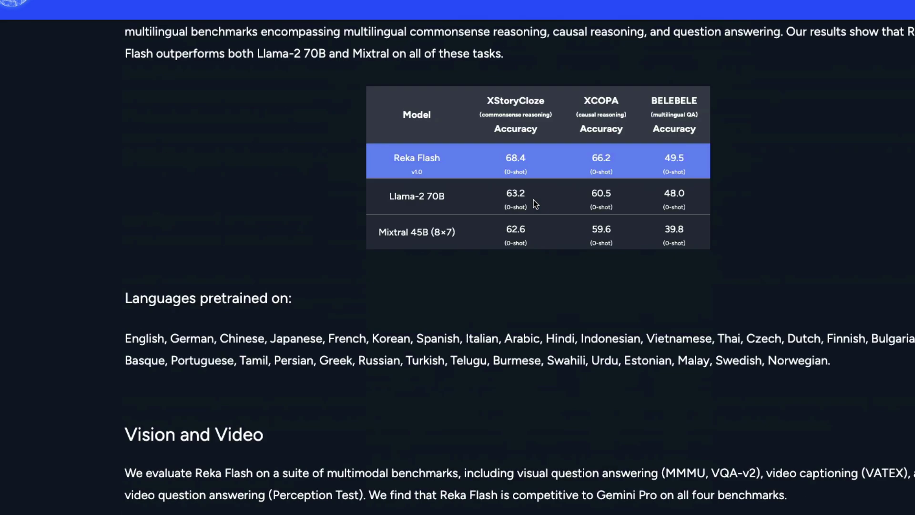
scroll(534, 201, up, 3)
scroll(533, 199, down, 3)
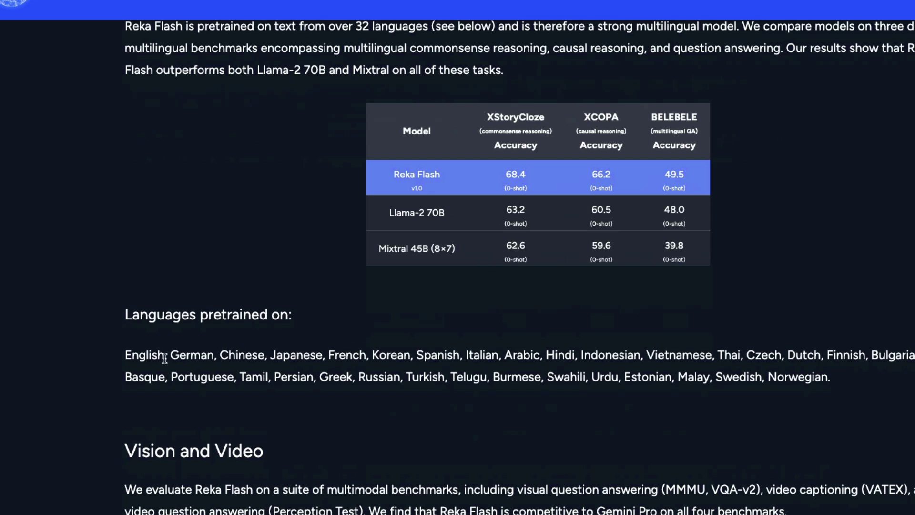
Highlight the full list of pretraining languages and individual entries in it, including Indonesian, Hindi, Arabic and Telugu.
drag(125, 357, 839, 377)
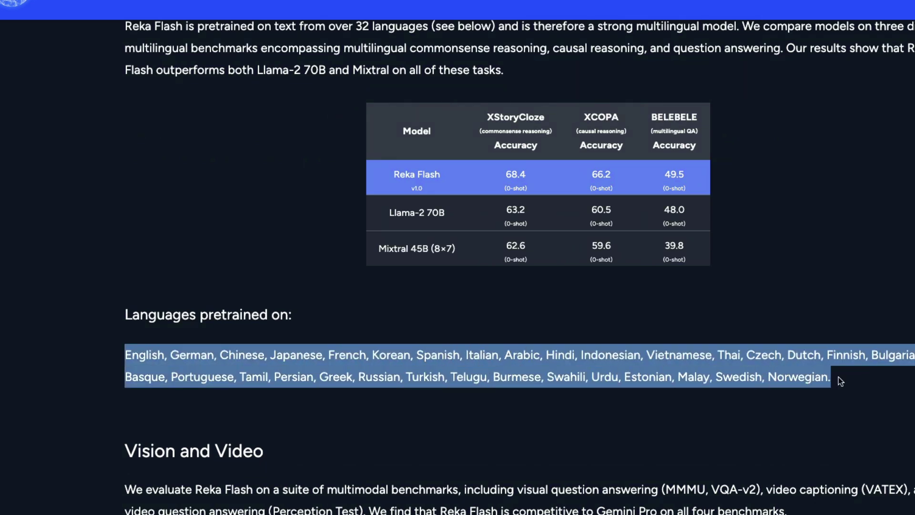
click(839, 377)
double_click(614, 355)
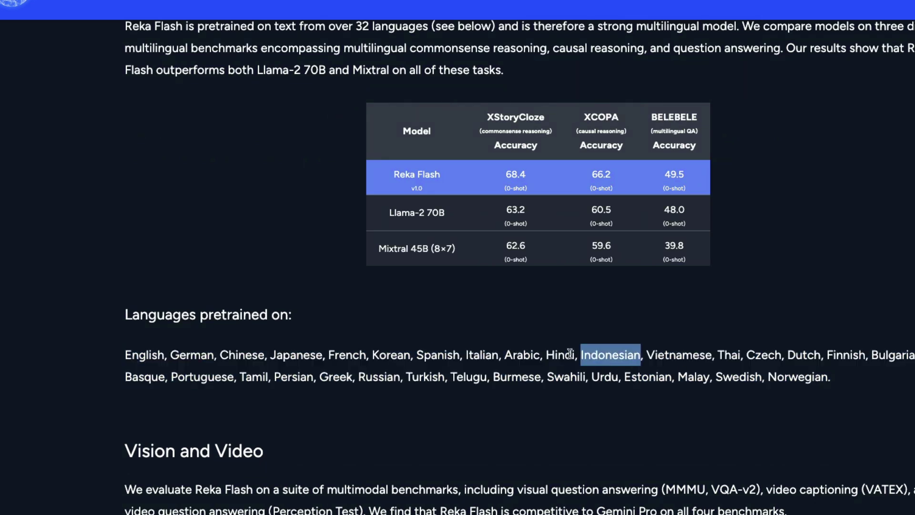
double_click(567, 354)
double_click(535, 353)
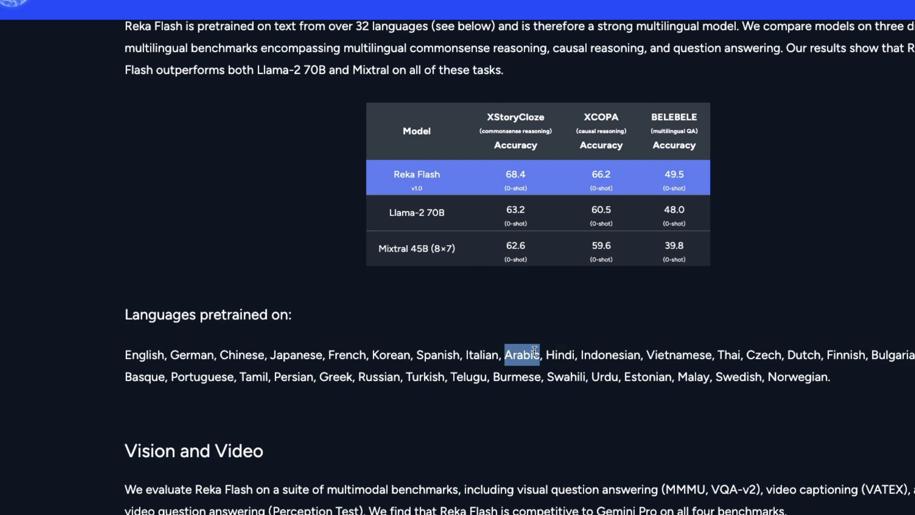
double_click(468, 375)
Highlight Urdu, English and German in the pretraining language list, and highlight the whole list again.
triple_click(599, 380)
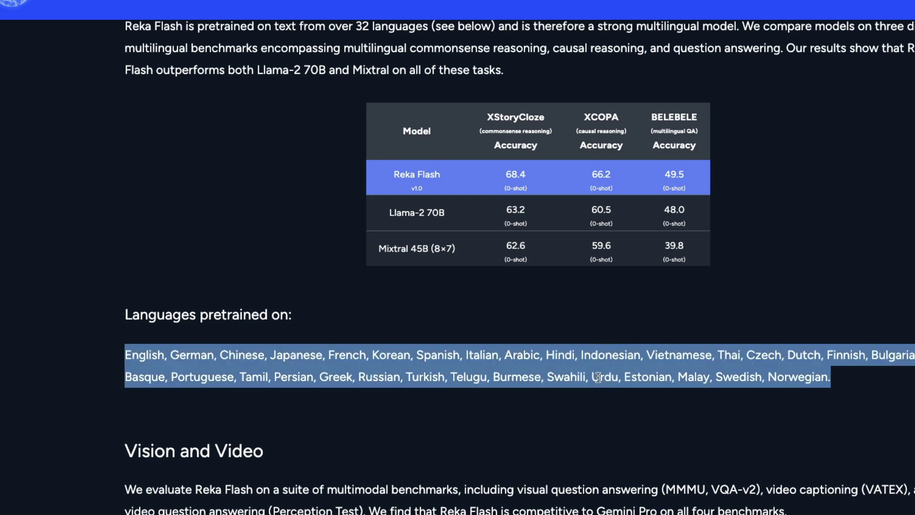
double_click(599, 379)
triple_click(262, 377)
double_click(145, 356)
double_click(187, 357)
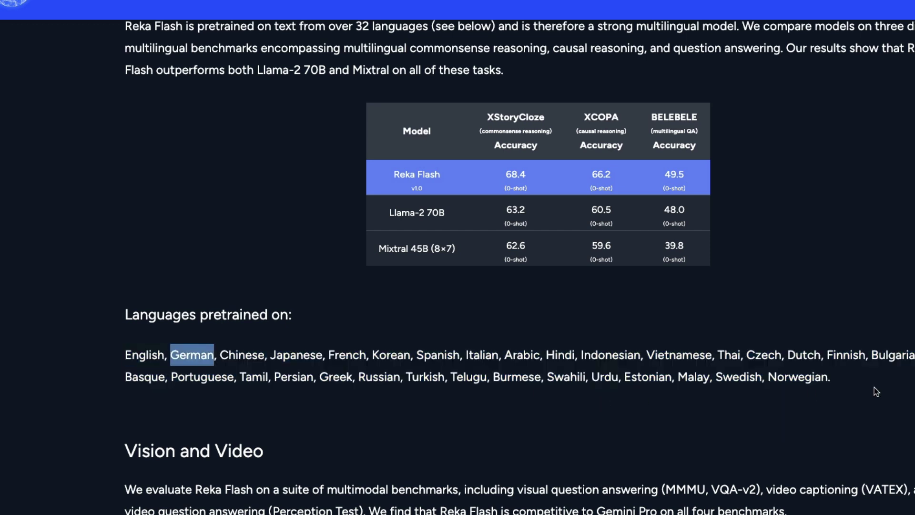
drag(833, 378, 132, 356)
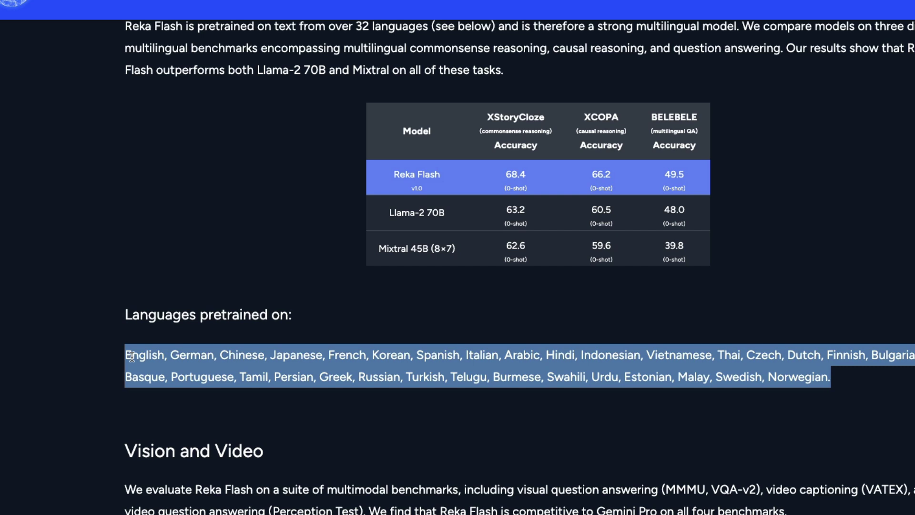
Examine the Vision and Video benchmark table comparing Reka Flash with other multimodal models.
scroll(239, 351, up, 5)
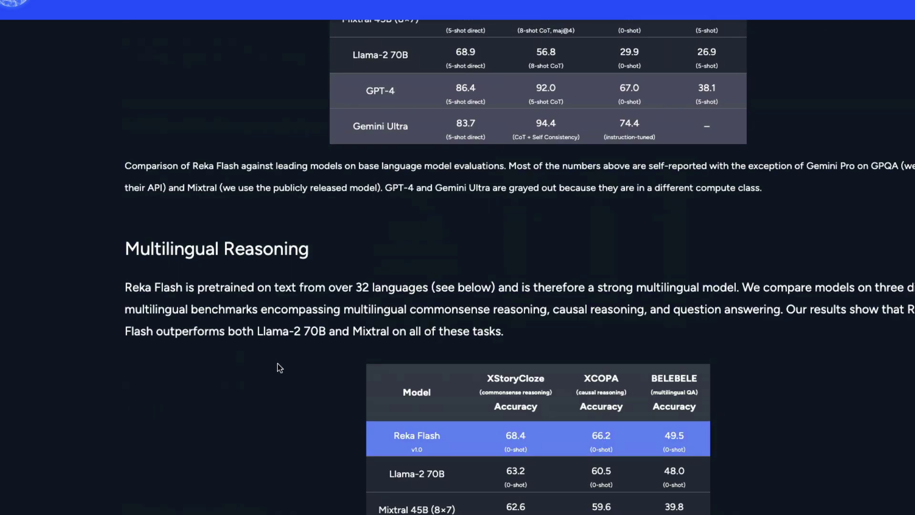
scroll(277, 363, down, 10)
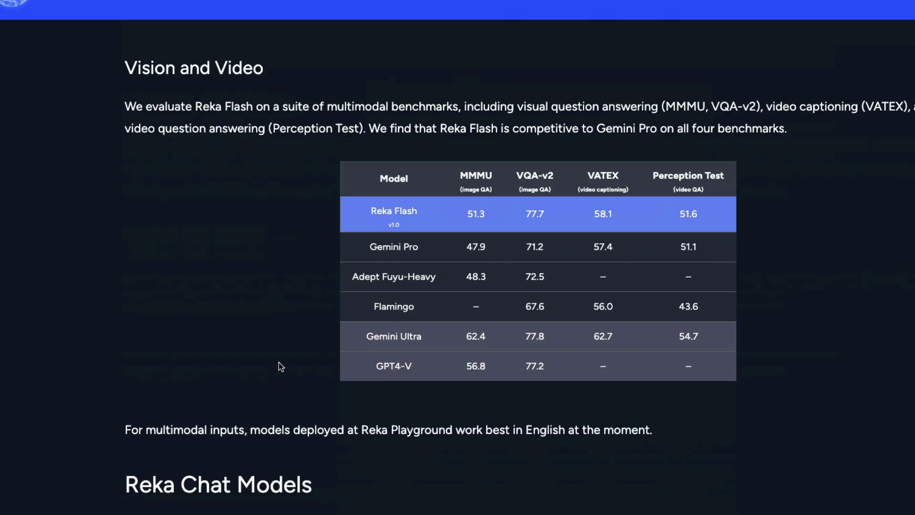
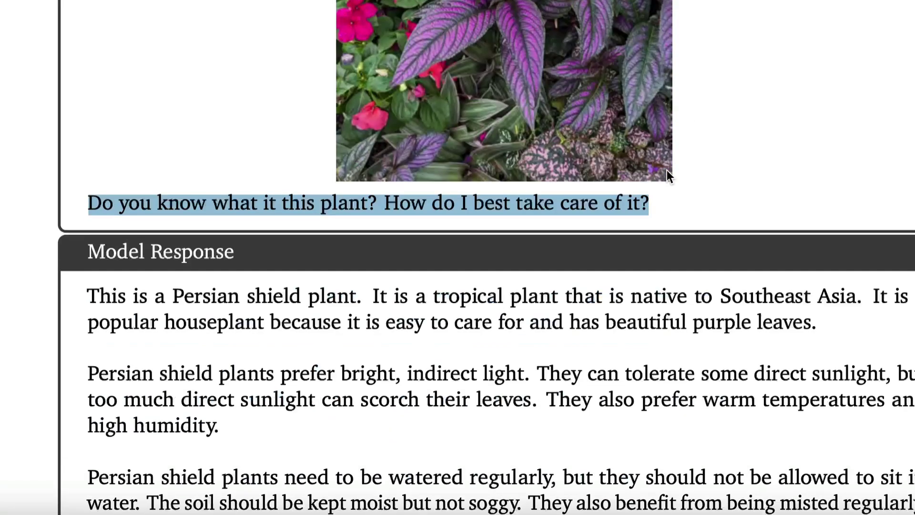
Highlight the sample response's opening paragraph on the Persian shield plant, and expand the AI overview about Heuchera in the web search results.
scroll(668, 170, down, 4)
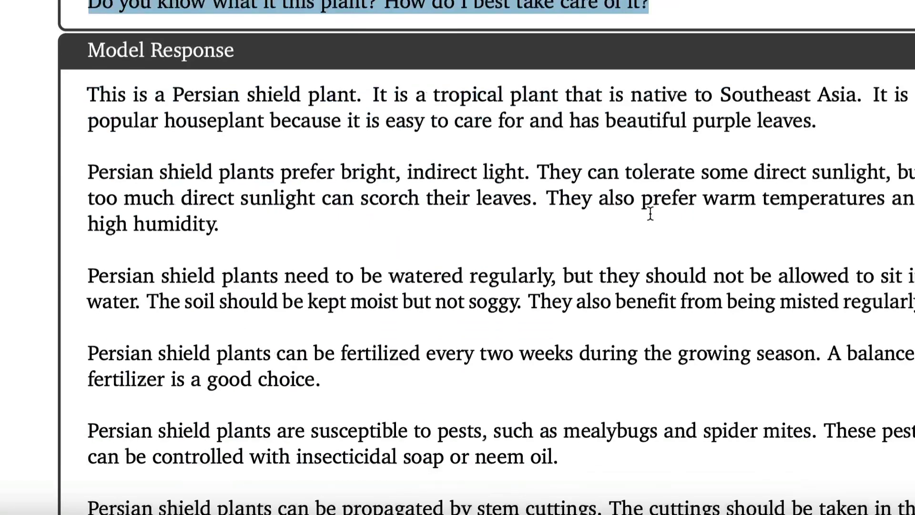
drag(79, 96, 831, 134)
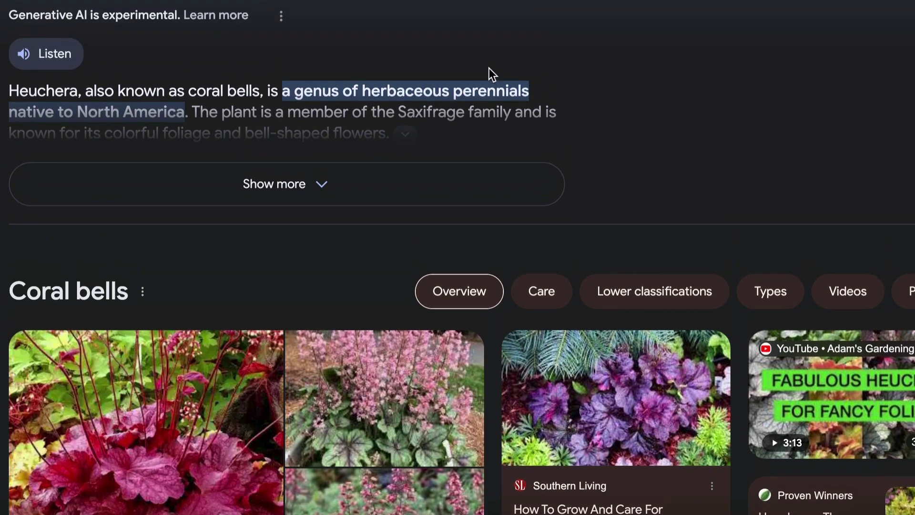
click(390, 196)
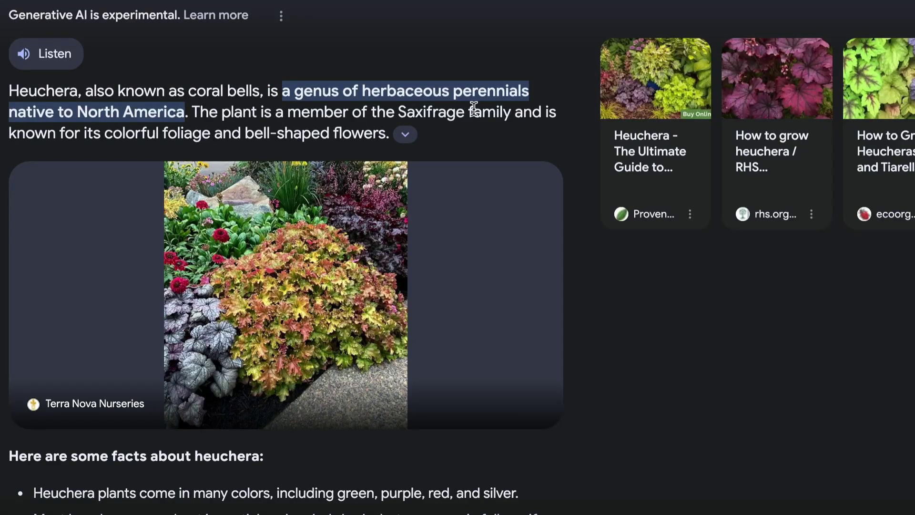
scroll(421, 78, up, 1)
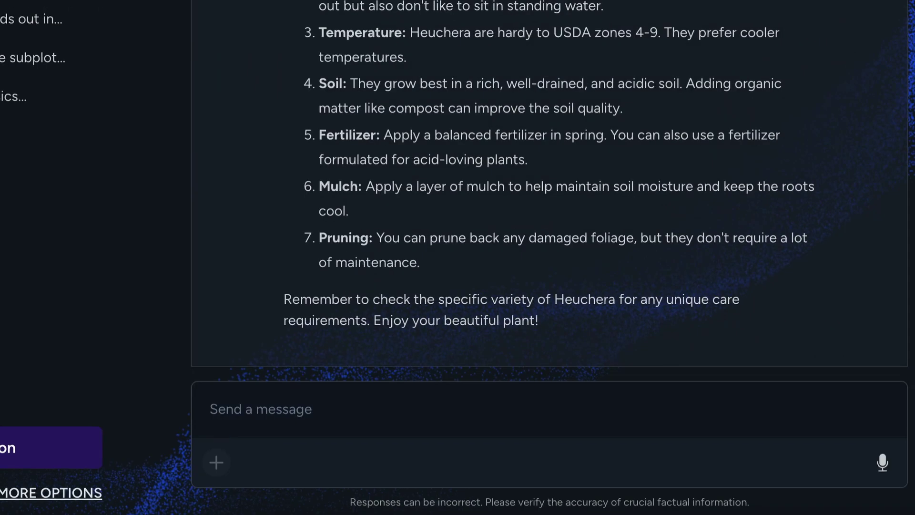
Compare the uploaded plant photo with Reka Flash's answer and highlight the paragraph that identifies the plant.
scroll(347, 33, up, 10)
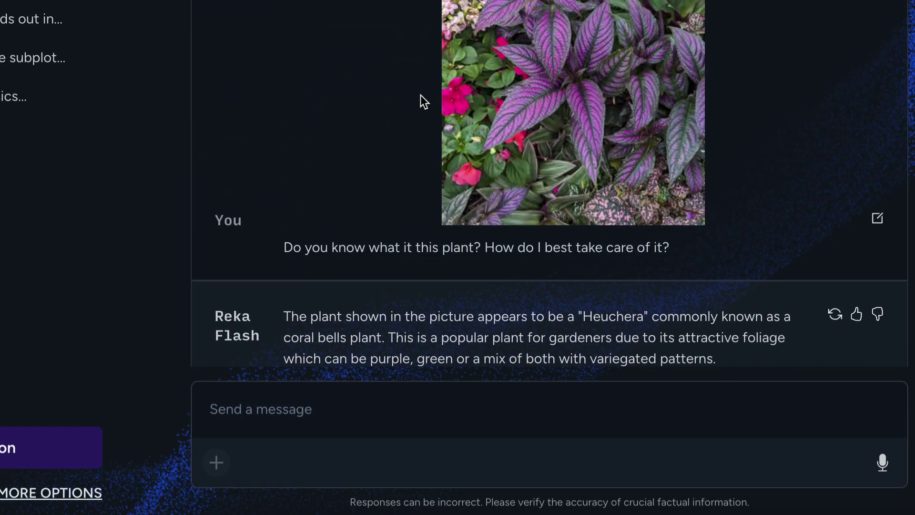
scroll(423, 110, down, 4)
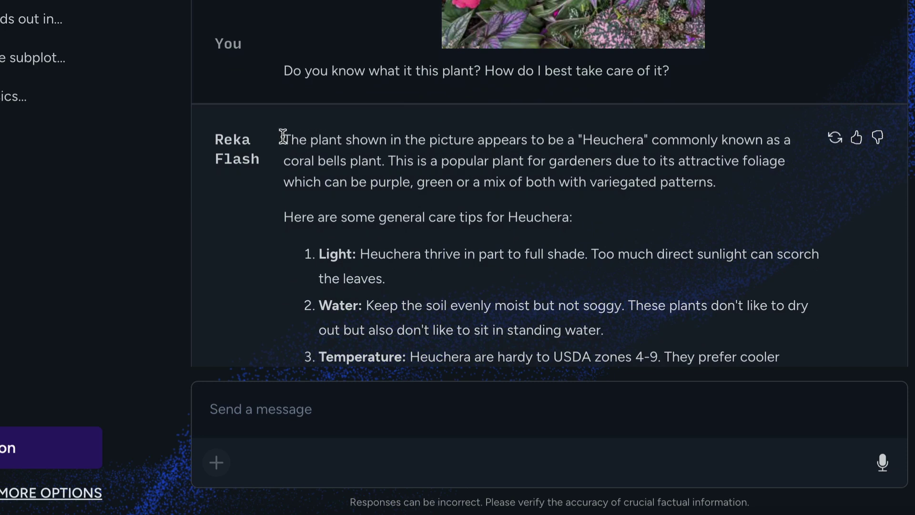
drag(291, 135, 722, 178)
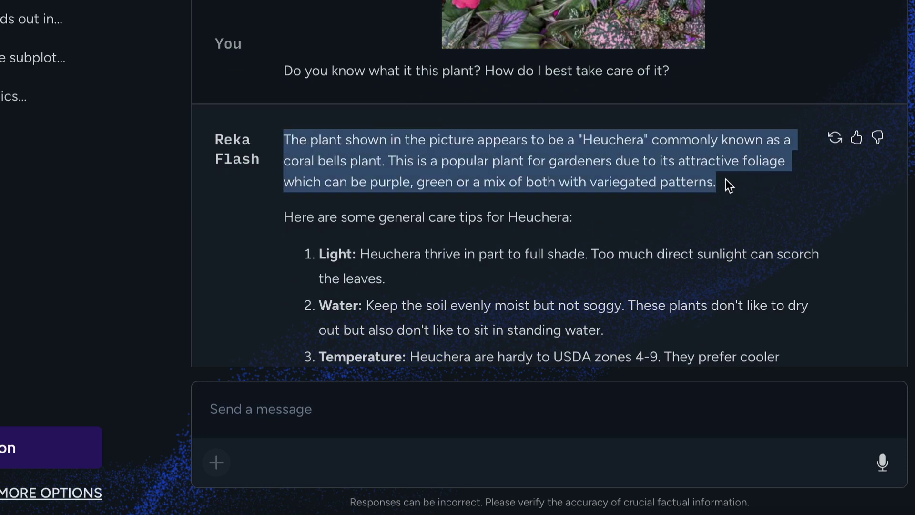
click(730, 186)
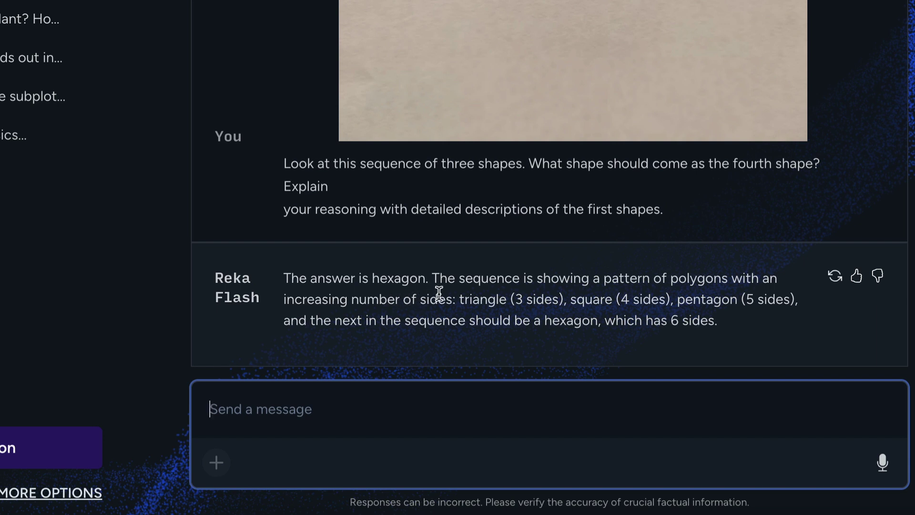
Highlight the reasoning about the polygons' increasing number of sides in Reka Flash's answer to the shape sequence question.
drag(456, 299, 781, 342)
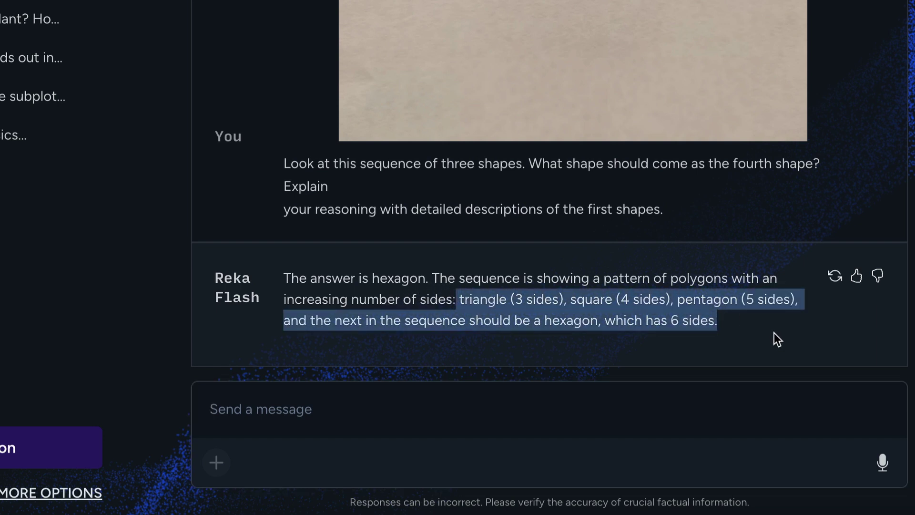
click(775, 332)
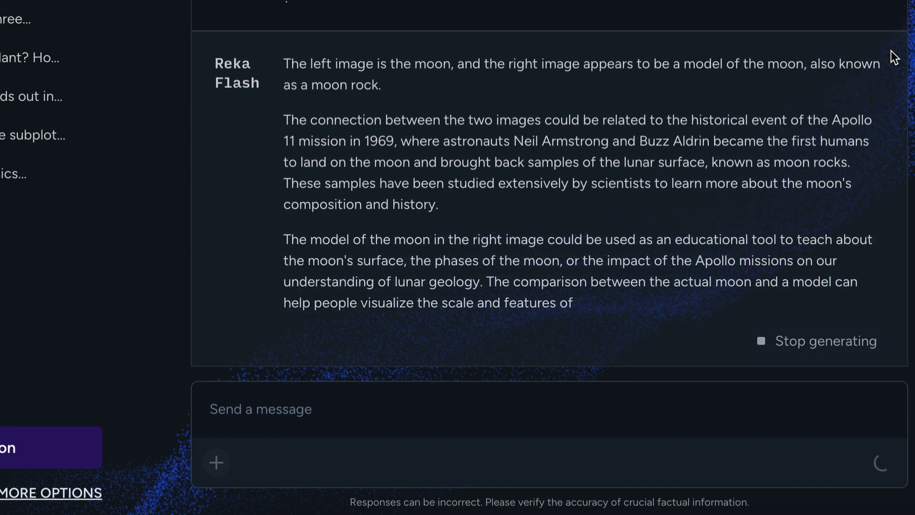
Examine Reka Flash's answer on the historical connection between the two moon images, alongside the image prompt.
scroll(891, 51, up, 2)
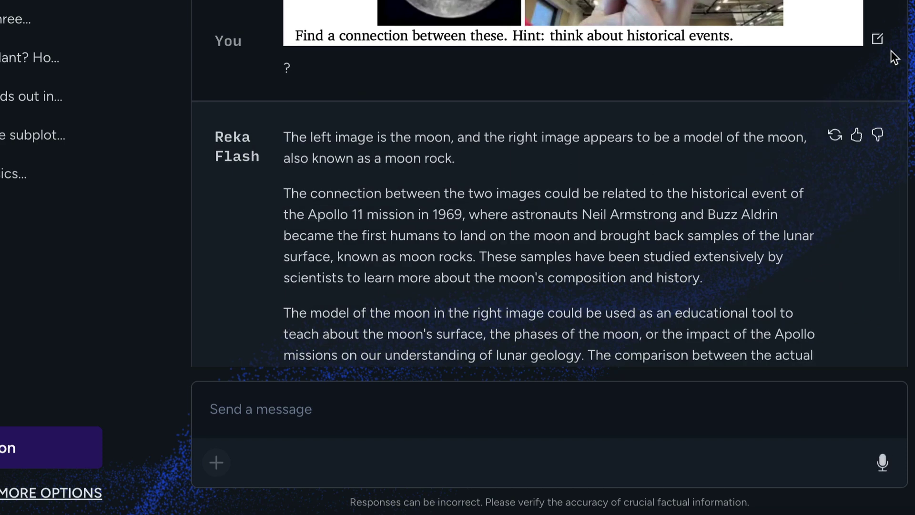
scroll(891, 51, down, 2)
scroll(894, 57, up, 2)
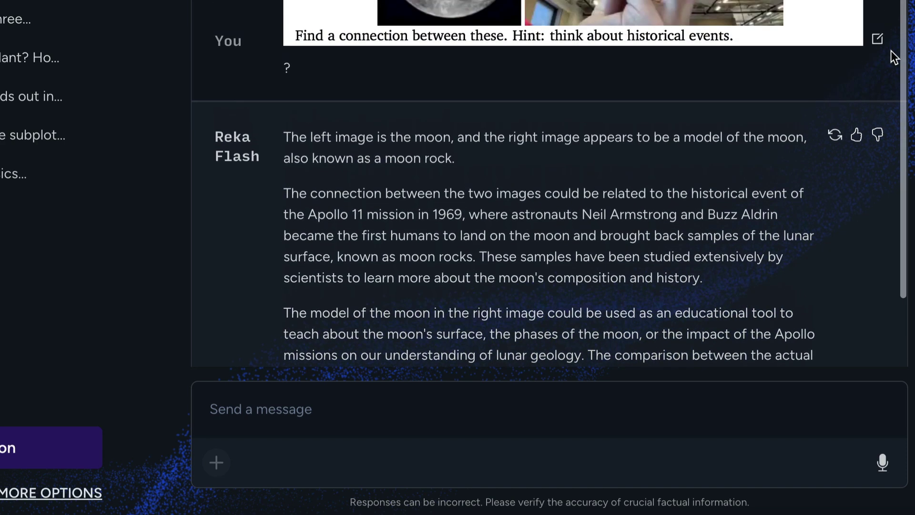
scroll(895, 57, down, 2)
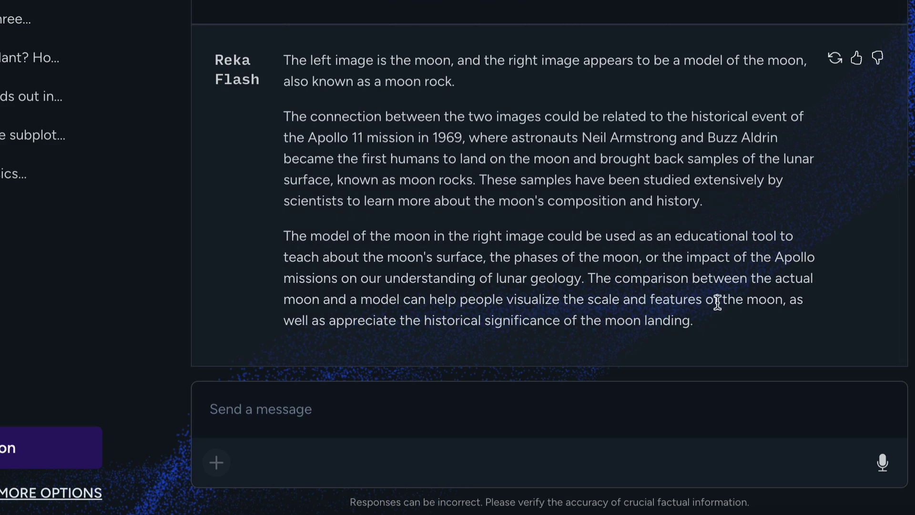
scroll(630, 252, up, 2)
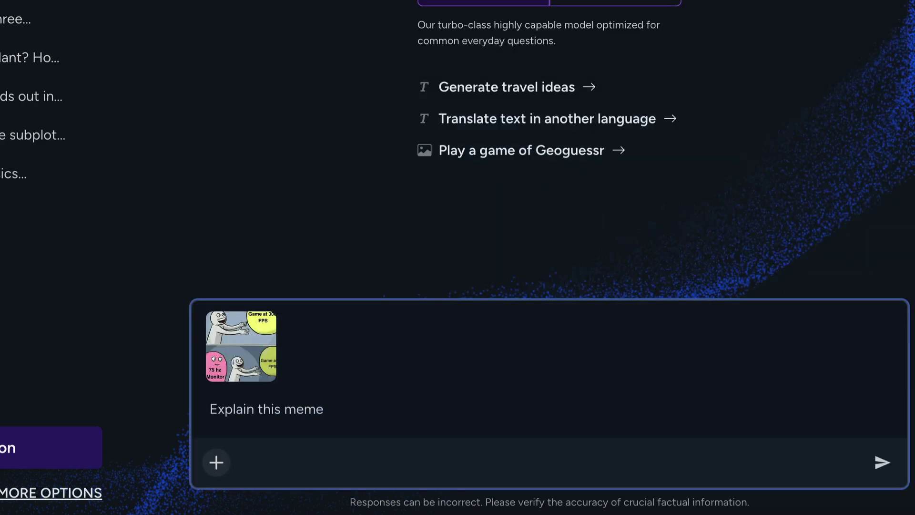
Send the attached FPS meme image with the prompt "Explain this meme" and check the answer against the picture.
key(Return)
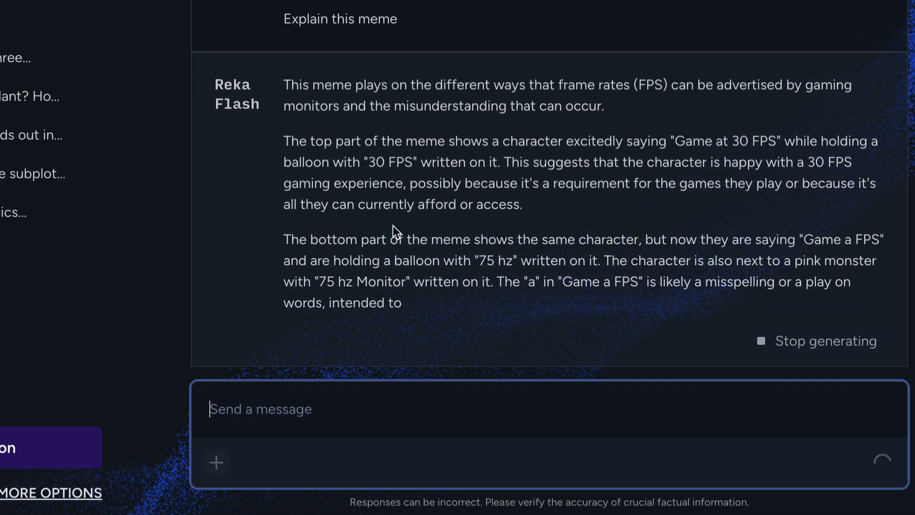
scroll(393, 225, up, 5)
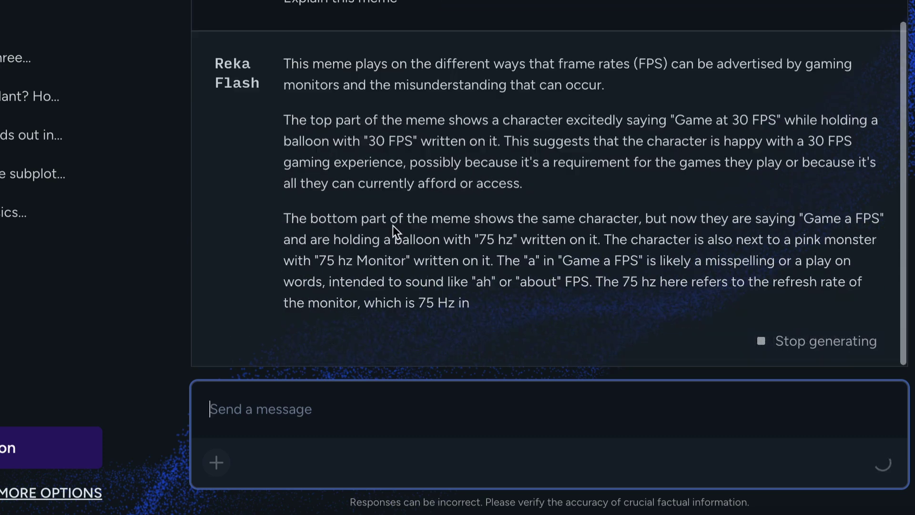
scroll(393, 226, up, 5)
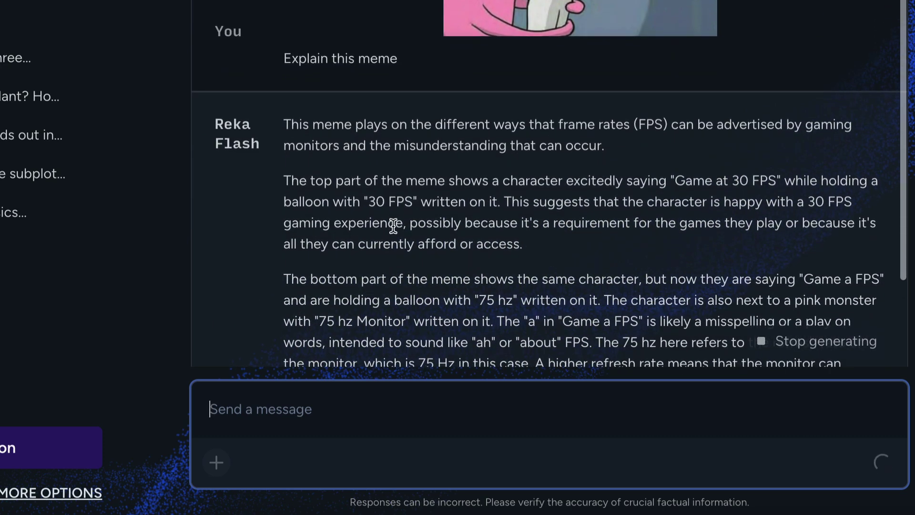
scroll(393, 226, up, 5)
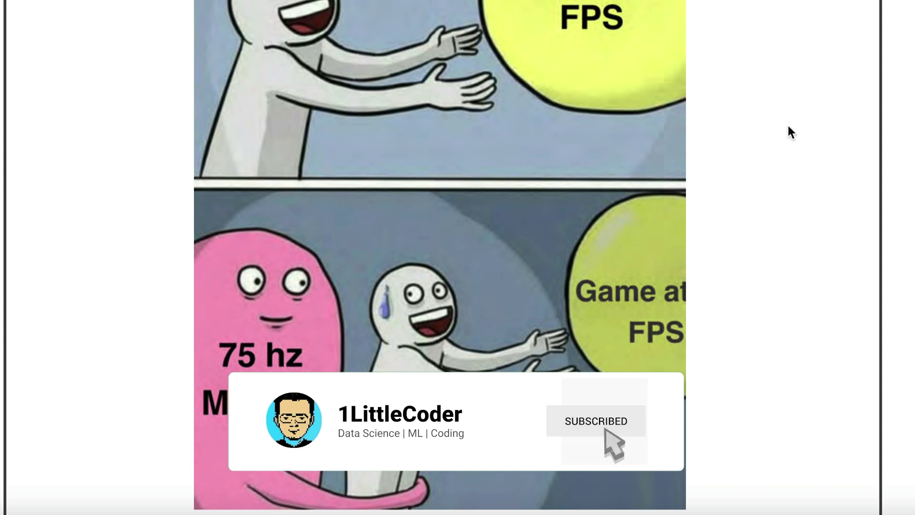
Read through Reka Flash's explanation of the meme and highlight its closing paragraph beginning with "Overall".
scroll(789, 133, down, 4)
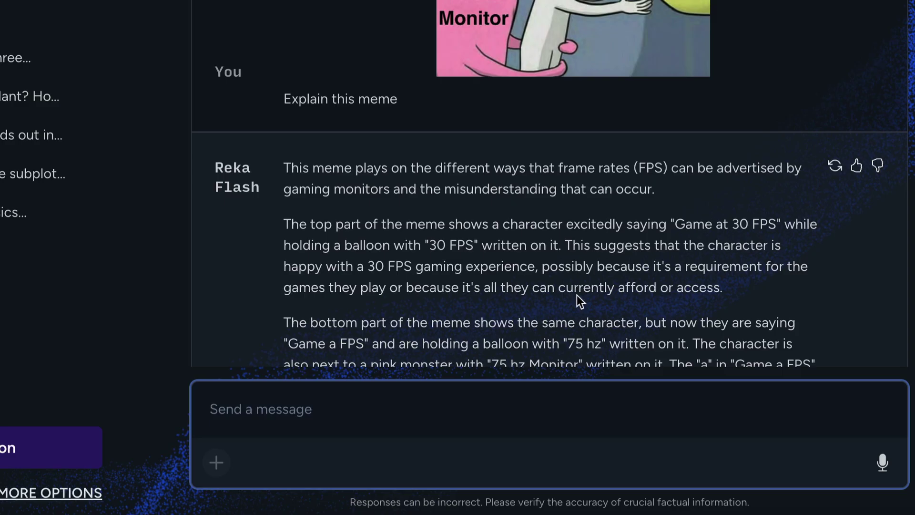
scroll(579, 301, down, 3)
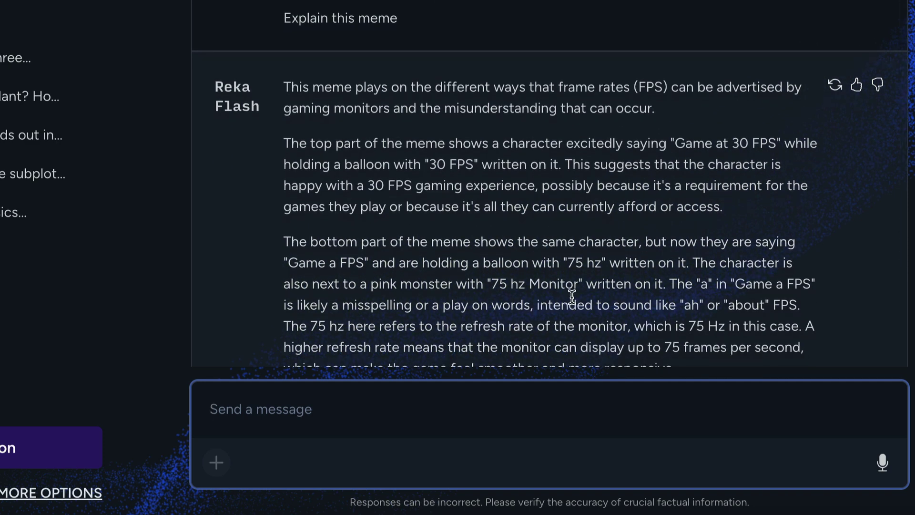
scroll(573, 298, down, 2)
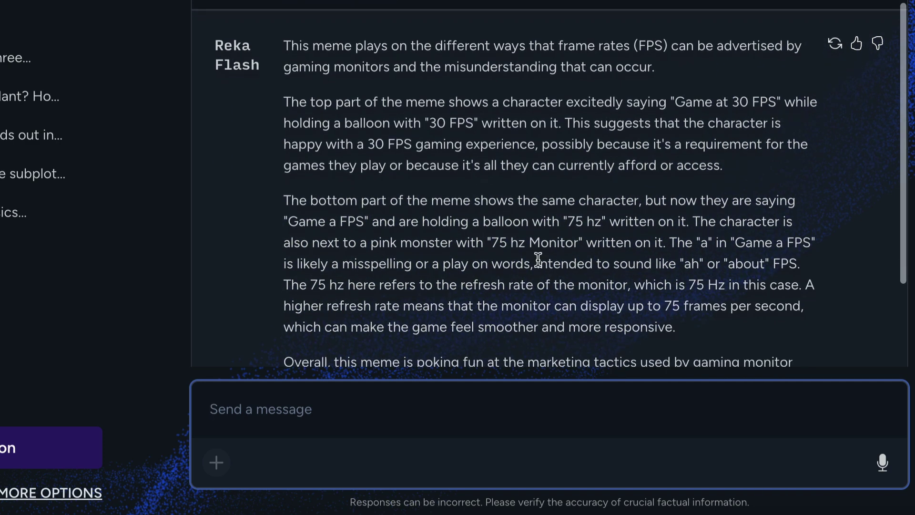
scroll(466, 301, down, 4)
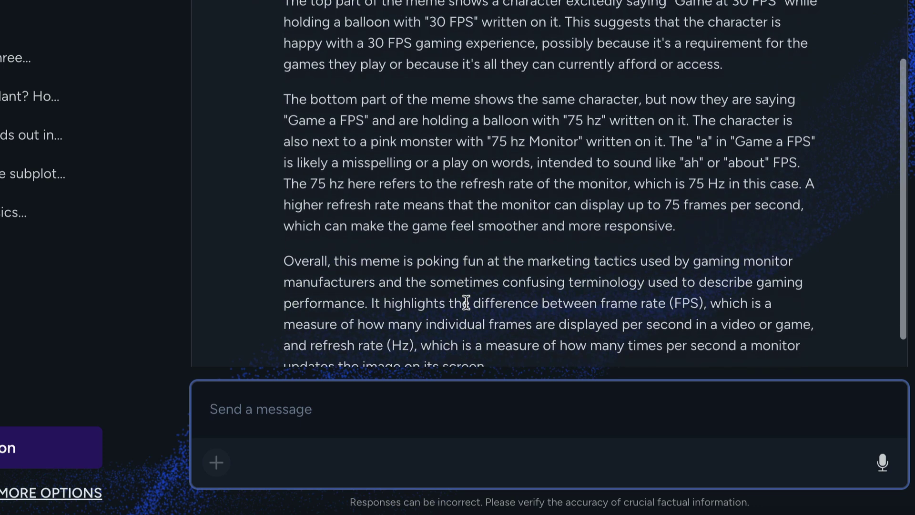
scroll(466, 302, down, 1)
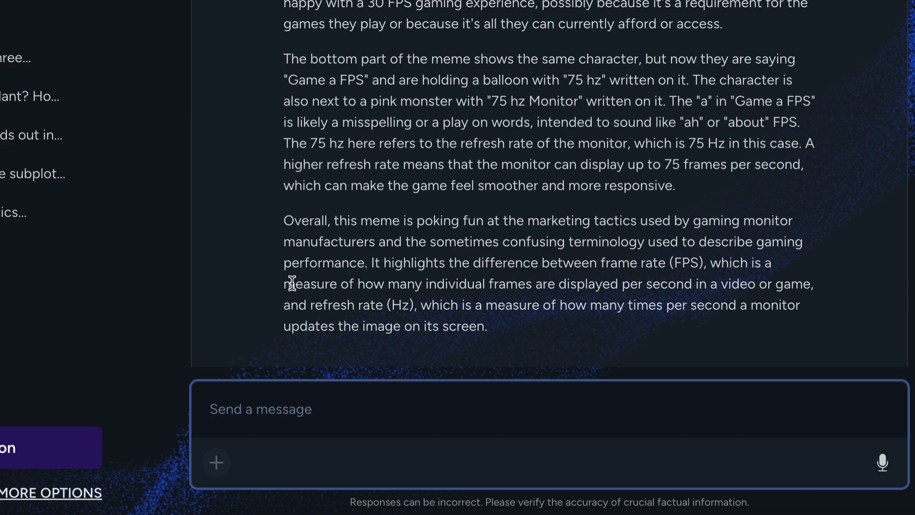
drag(287, 221, 522, 329)
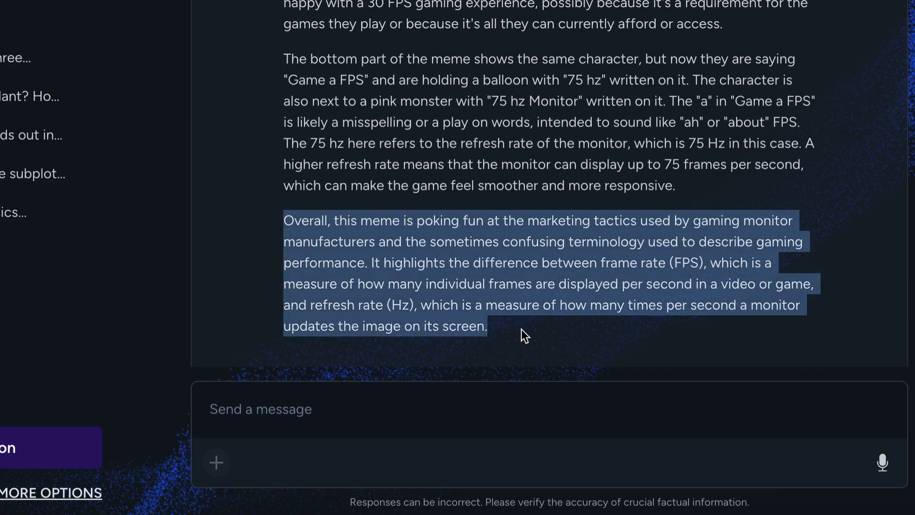
click(522, 329)
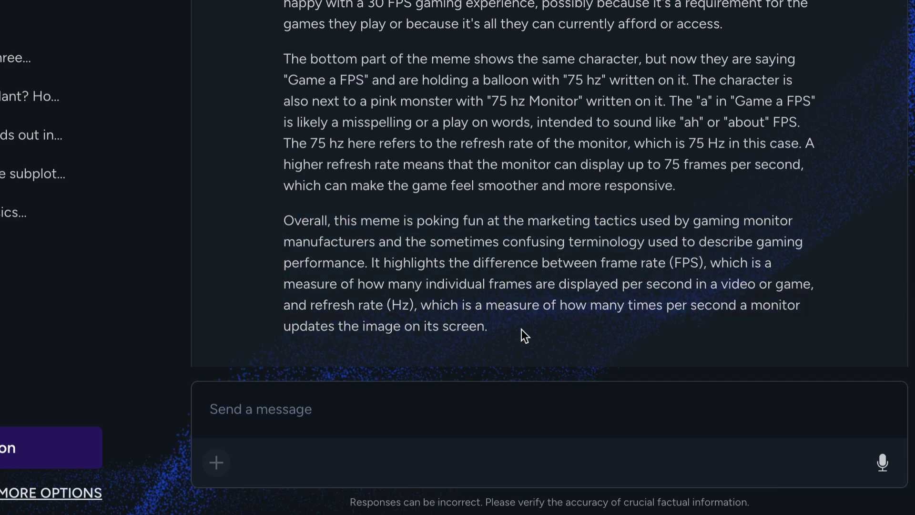
scroll(522, 329, up, 1)
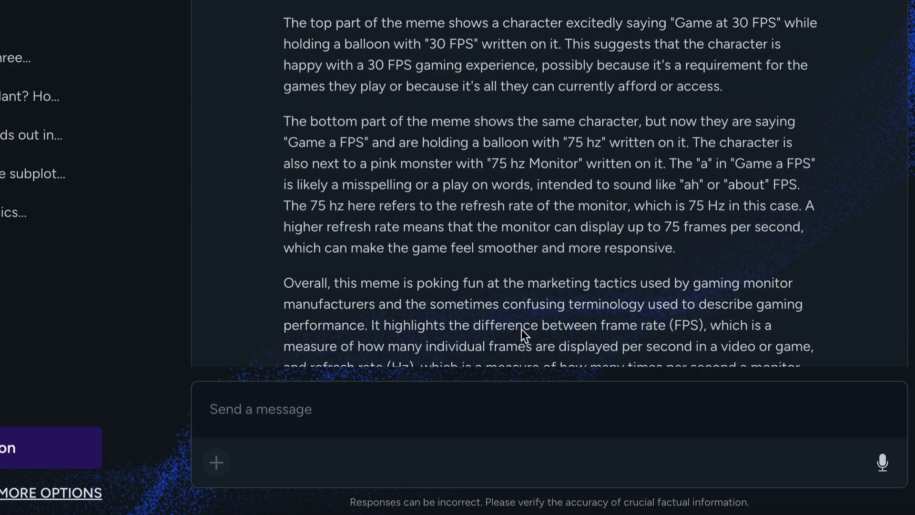
Send the Chinese family tree image with the prompt "what should I call my grandparents on each side of the tree" in a new conversation.
scroll(521, 329, up, 1)
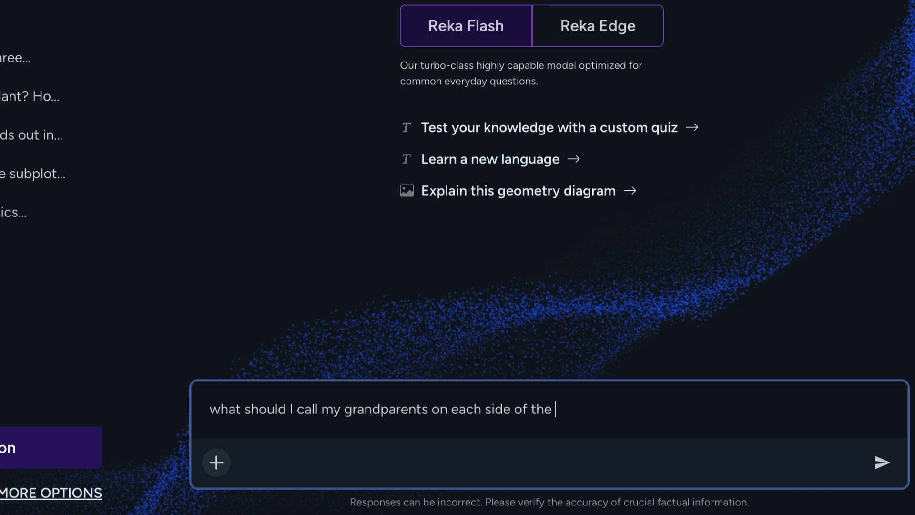
key(ctrl+v)
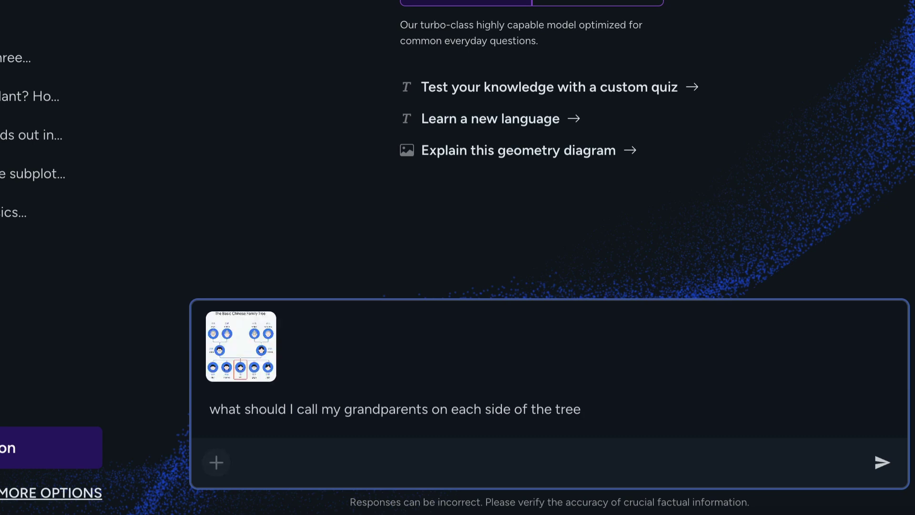
key(Return)
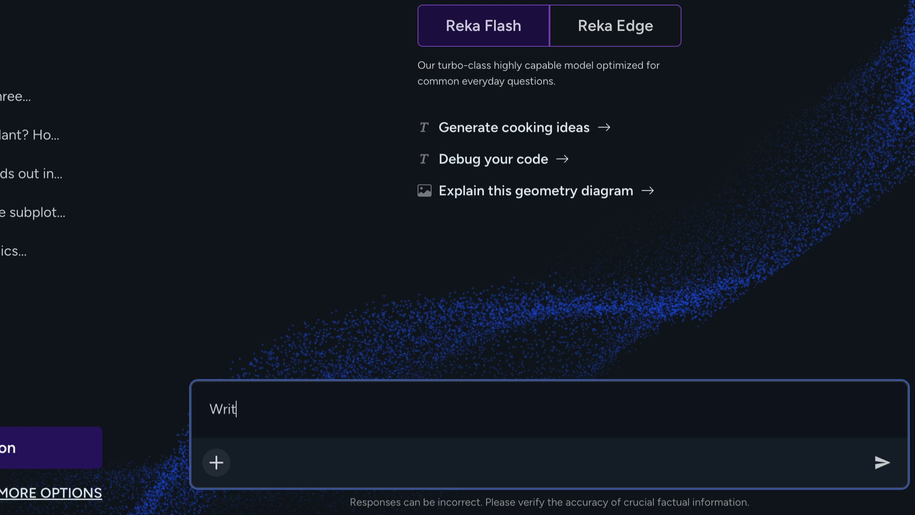
Send the prompt "Write a joke about Elon Musk" and highlight the joke in Reka Flash's reply.
text(about)
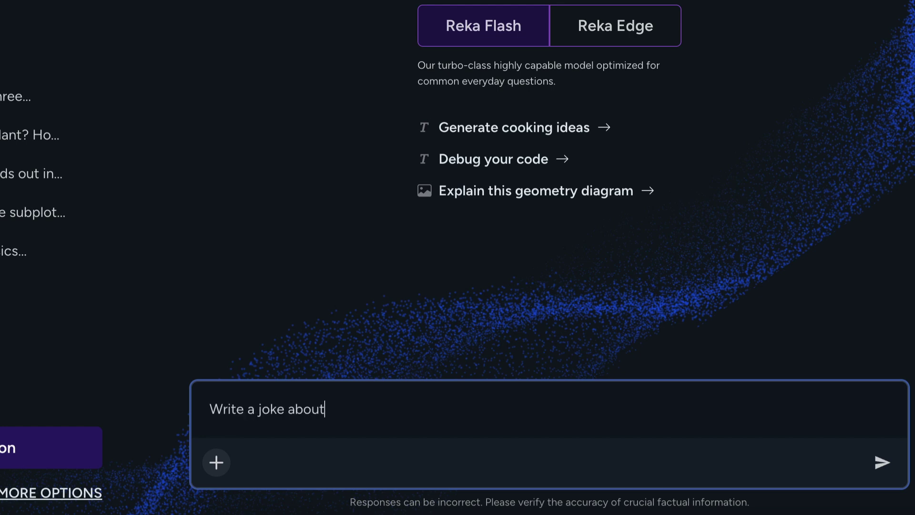
text( Elon Musk)
key(Return)
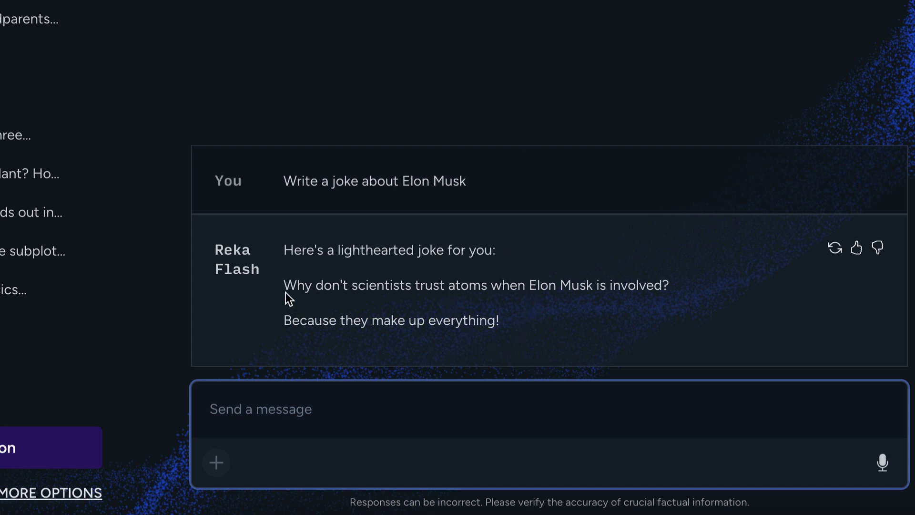
drag(284, 287, 521, 321)
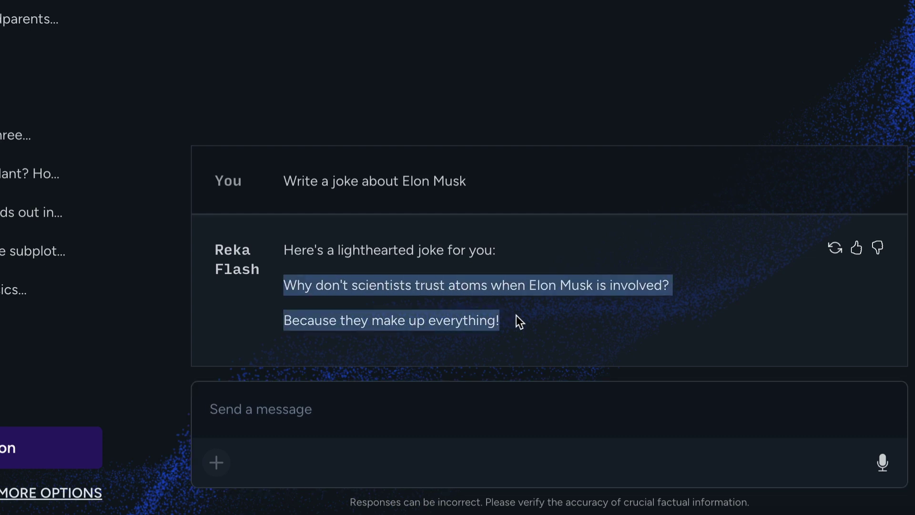
click(517, 317)
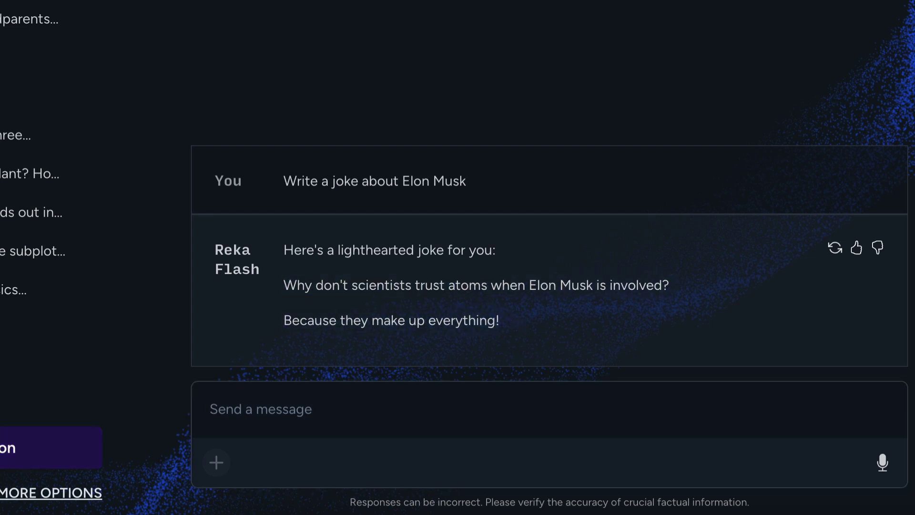
In a new conversation, request "Write a blogpost on why RLHF is a scam", check its introduction and stop the generation.
click(75, 439)
click(364, 413)
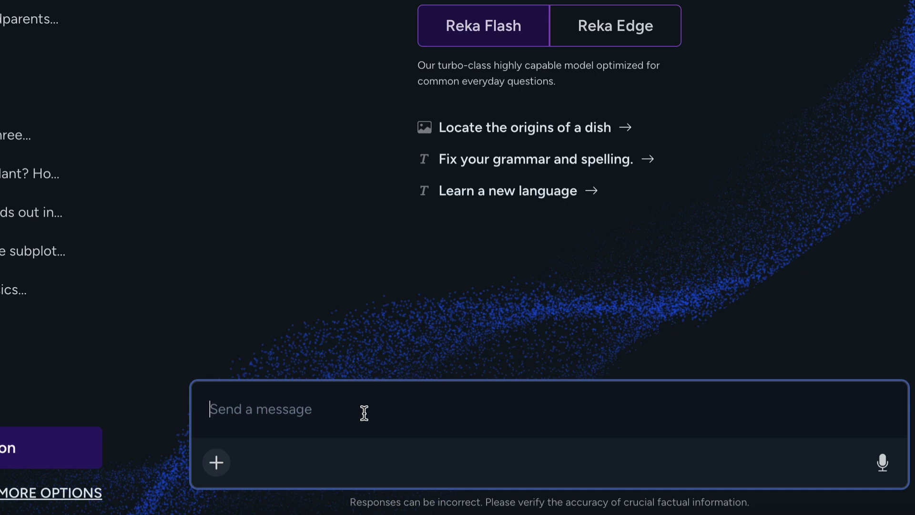
text(W)
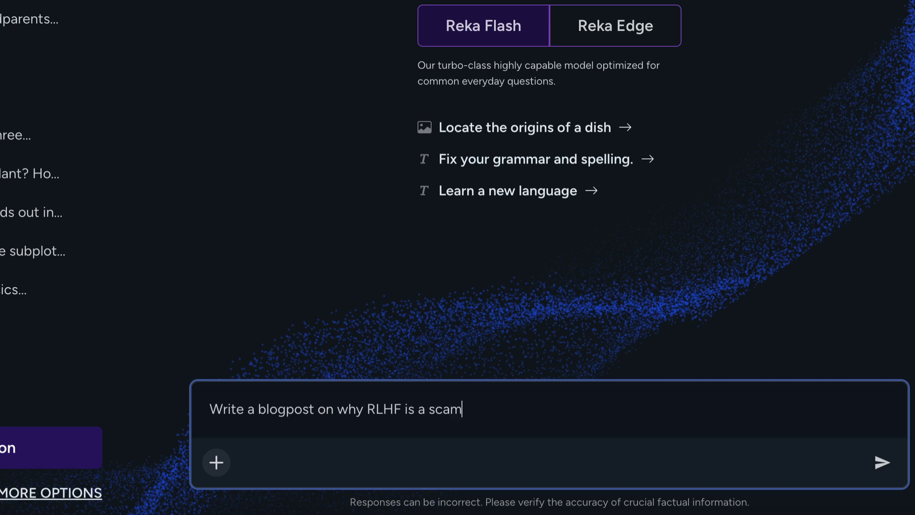
key(Return)
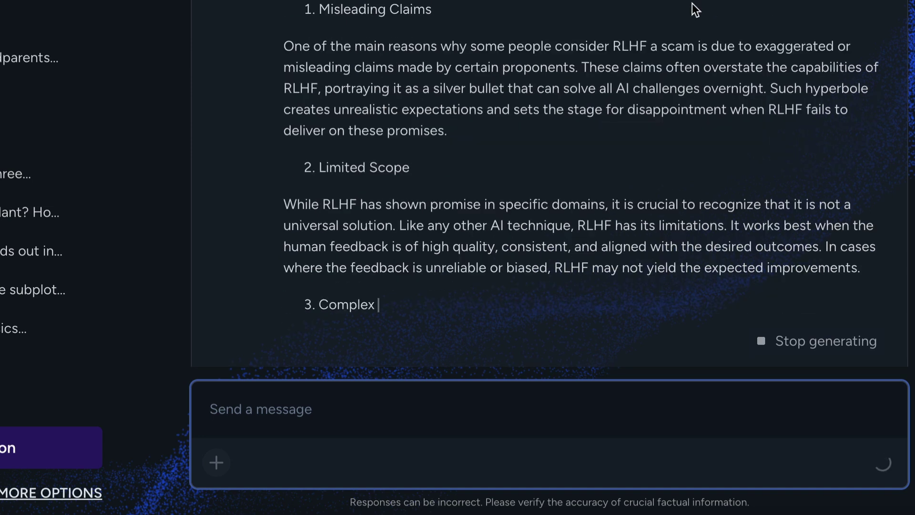
scroll(693, 3, up, 3)
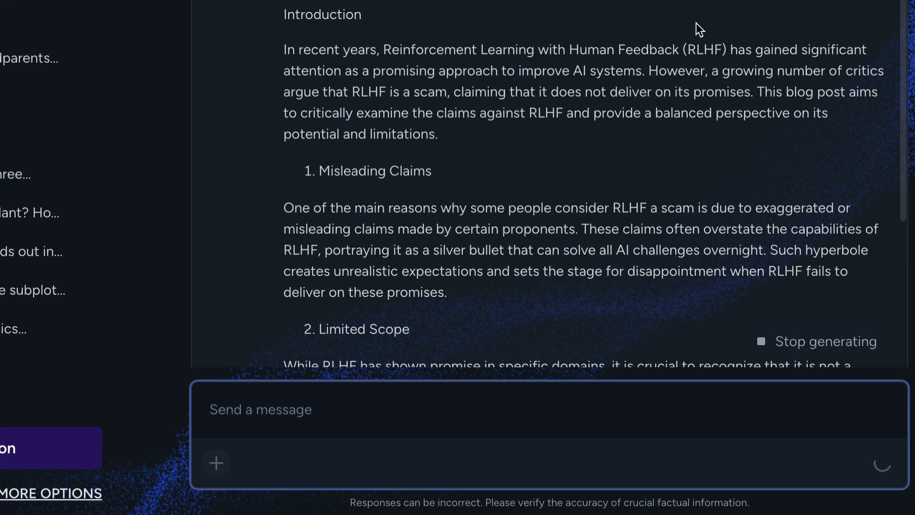
click(774, 342)
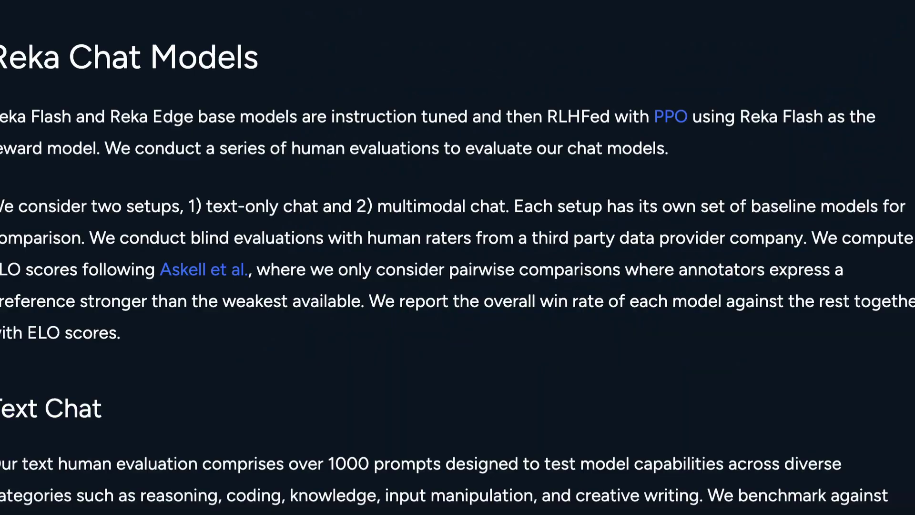
Review the Reka Flash announcement's base model benchmark table comparing MMLU, GSM8K, HumanEval and GPQA scores.
key(Home)
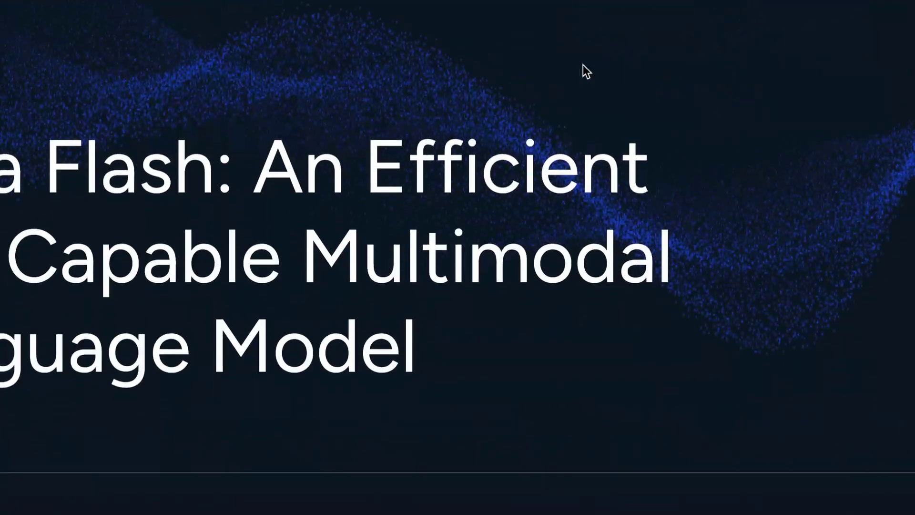
scroll(583, 65, down, 15)
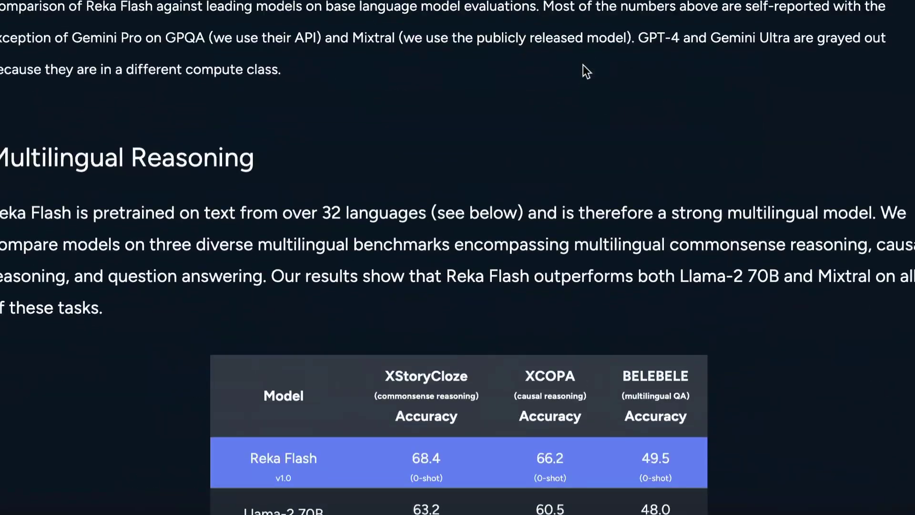
scroll(583, 65, up, 5)
scroll(583, 65, up, 2)
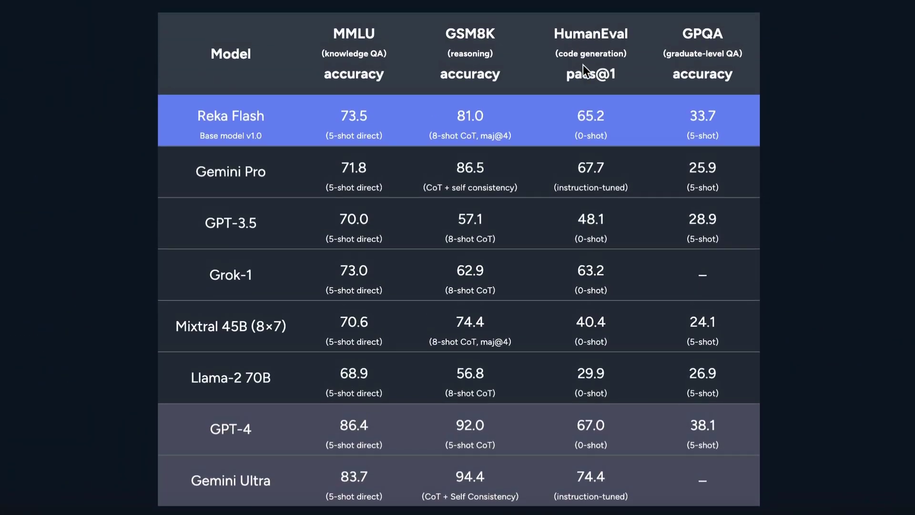